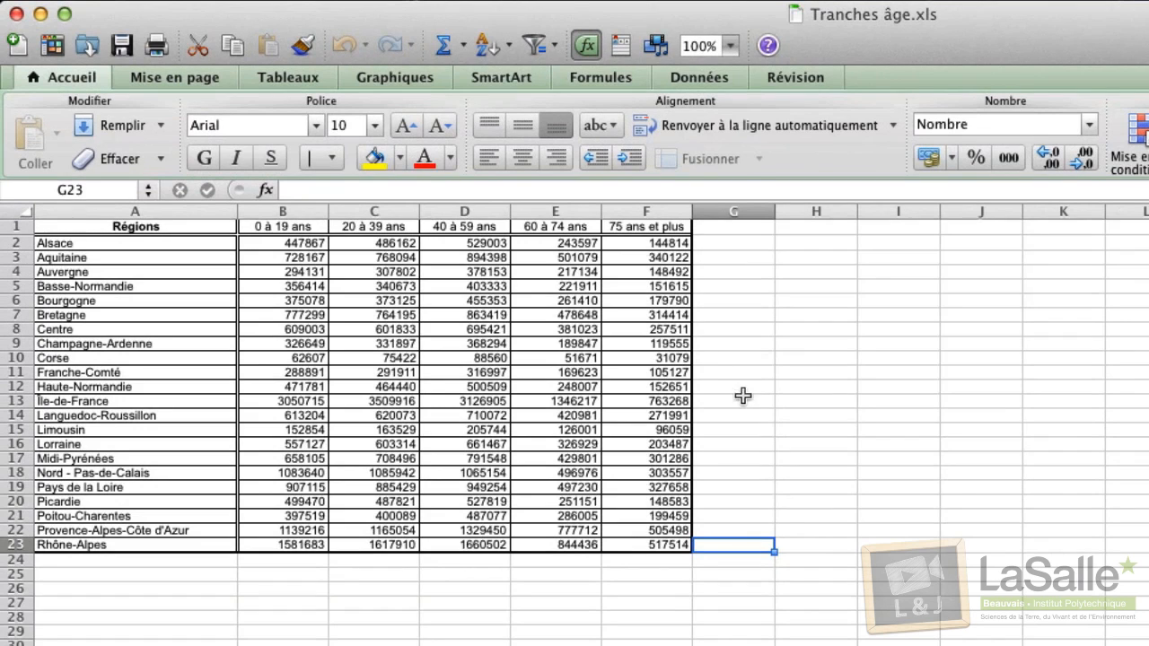
Step: Review the Alsace row's population values across the age-group columns from 0 à 19 ans to 75 ans et plus
left_click(308, 246)
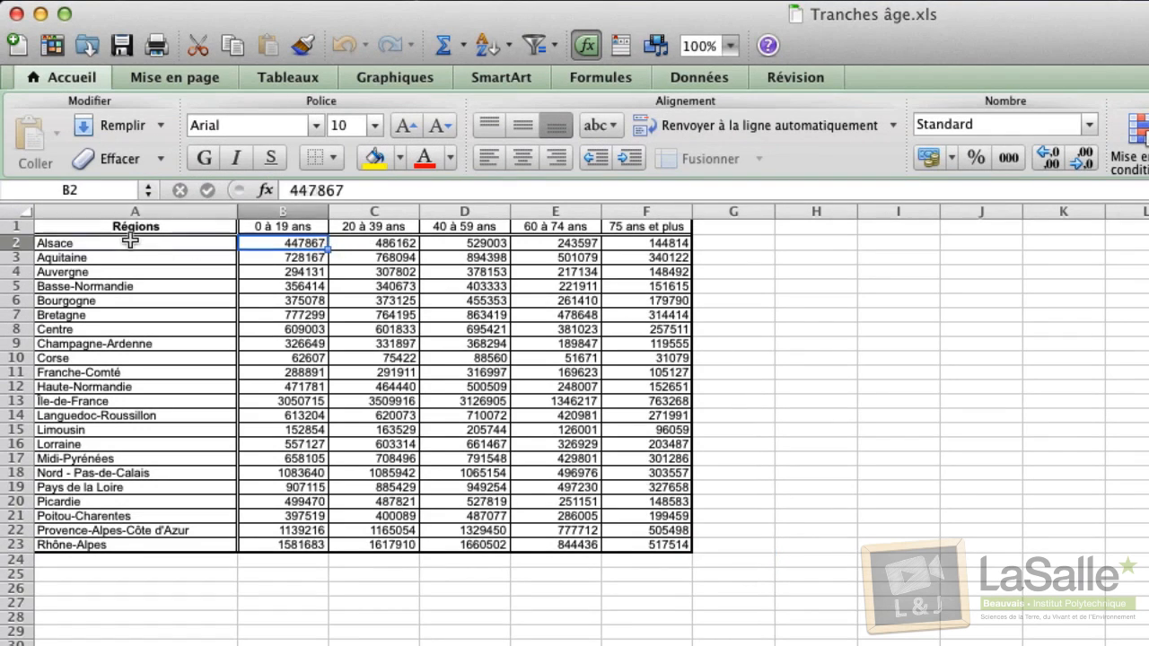
left_click_drag(131, 241, 273, 230)
left_click(274, 230)
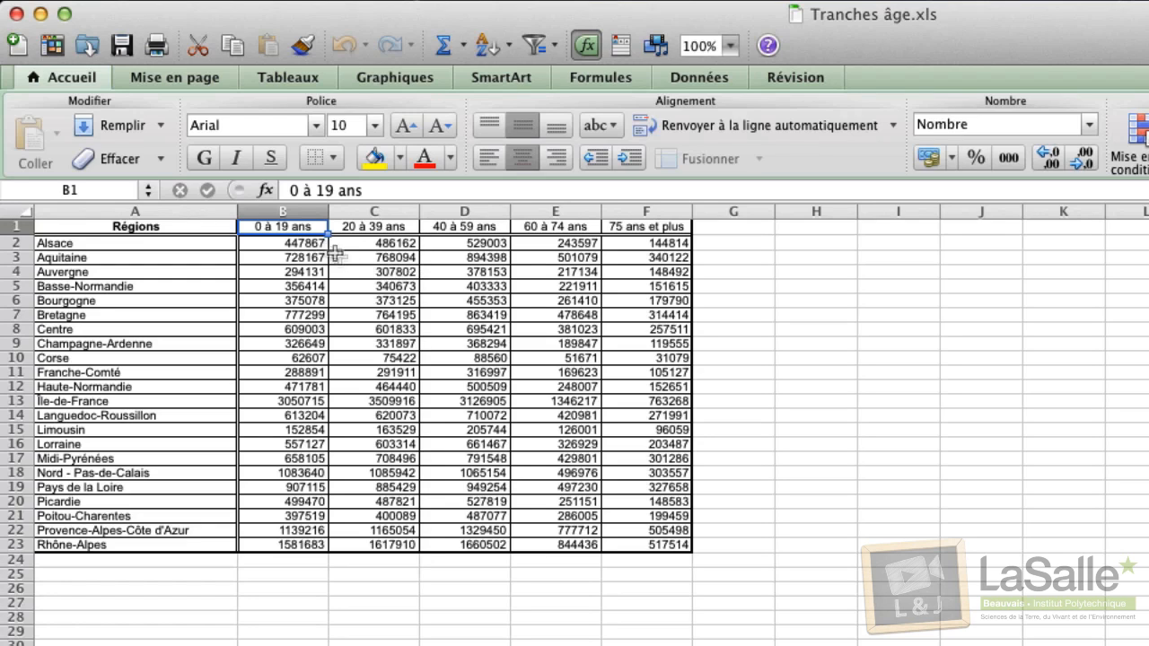
left_click(299, 242)
left_click(386, 244)
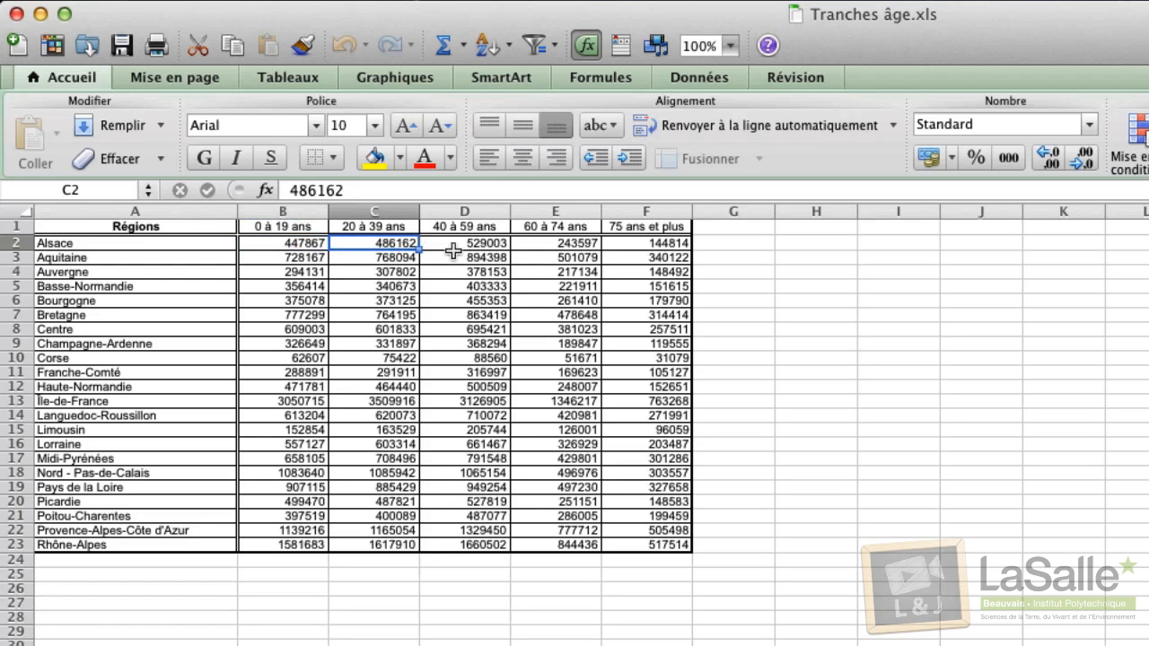
left_click(454, 257)
left_click(566, 242)
left_click(633, 241)
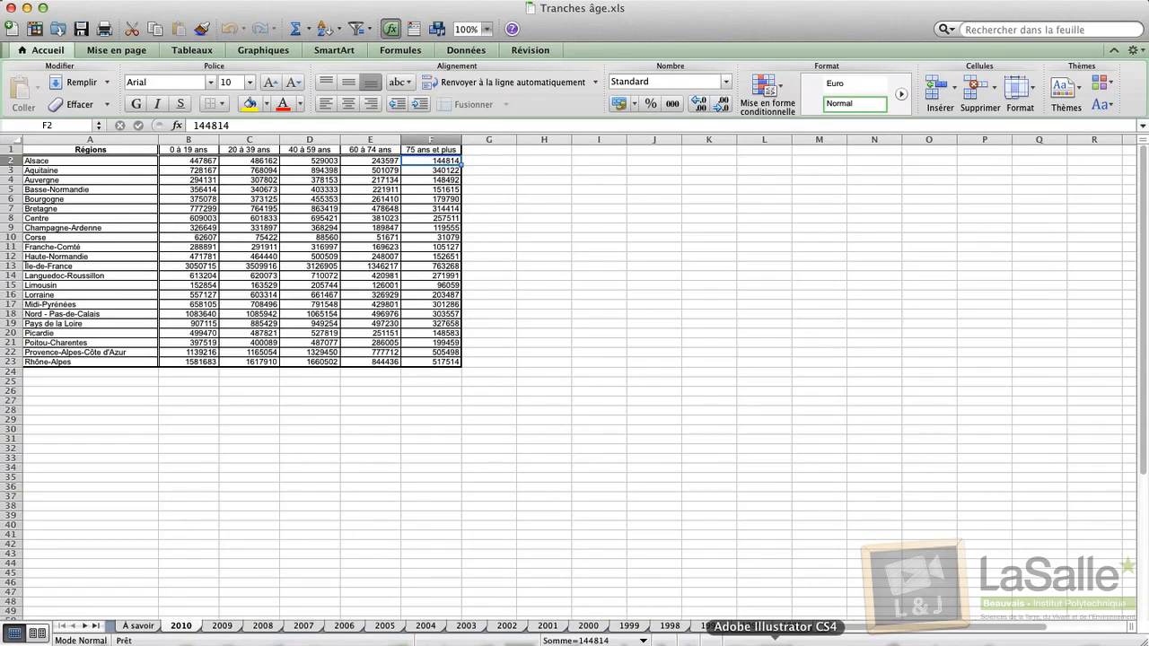
Step: Switch to Adobe Illustrator and add a layer named Graphique above the Carte layer
left_click(775, 639)
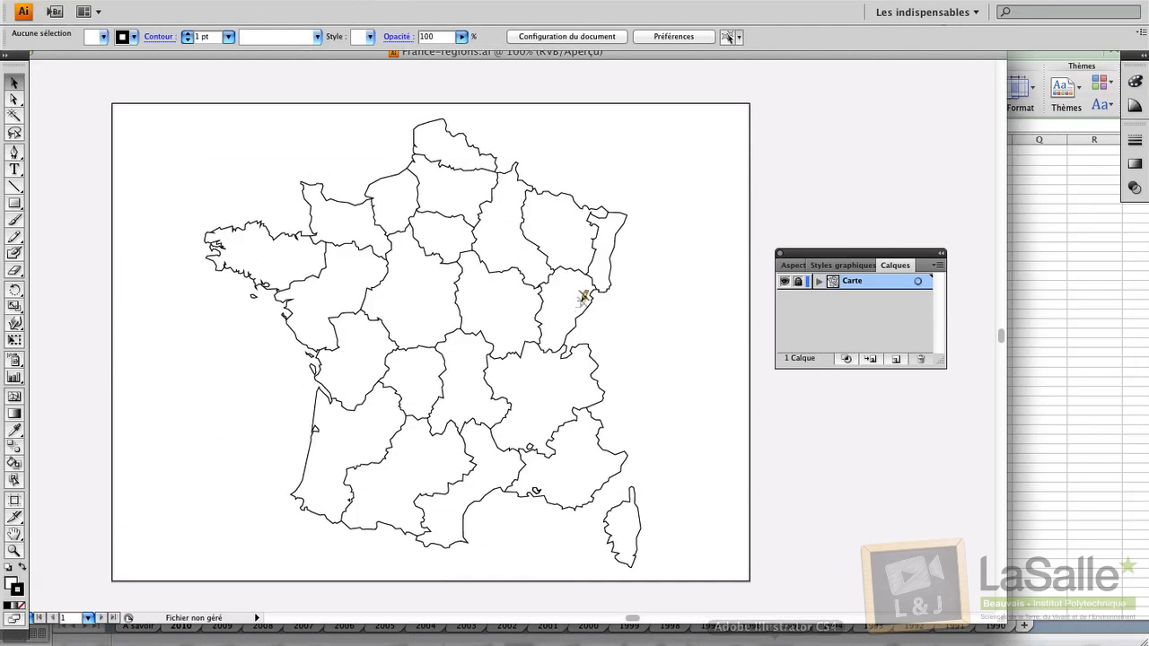
left_click(895, 359)
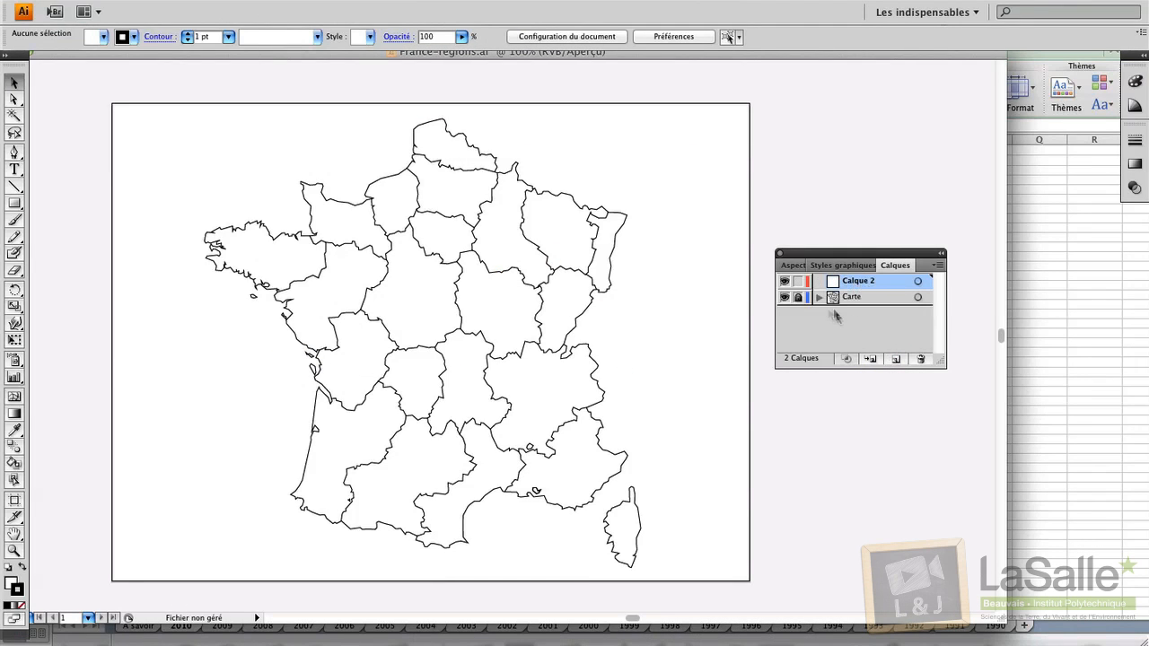
double_click(859, 282)
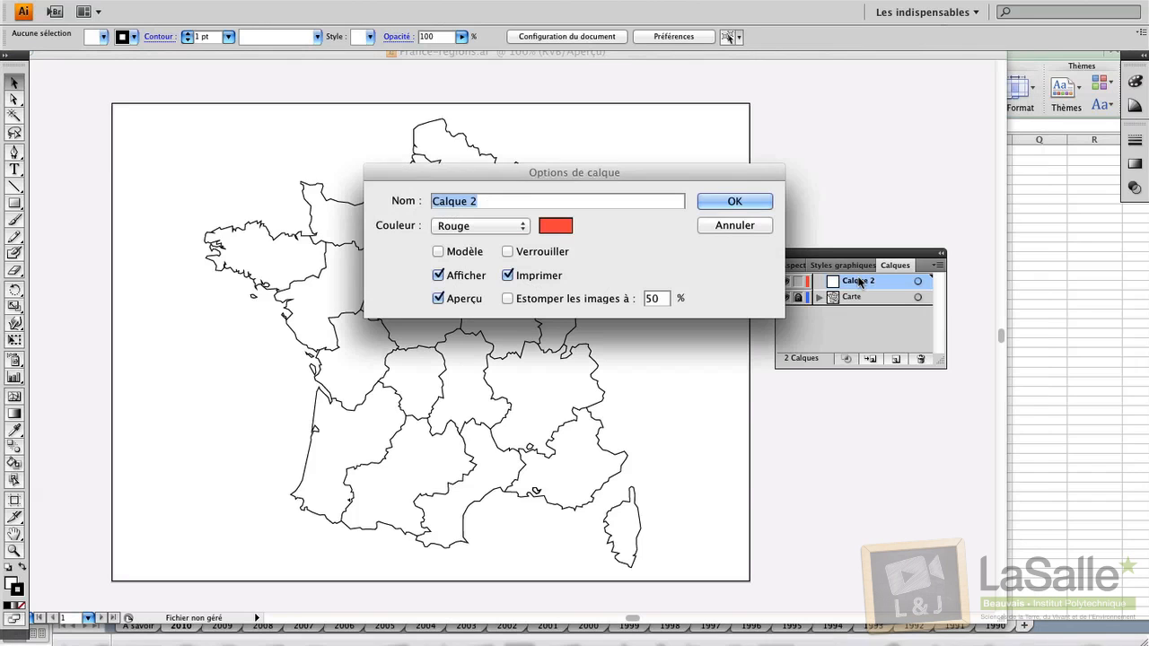
type("Graphique")
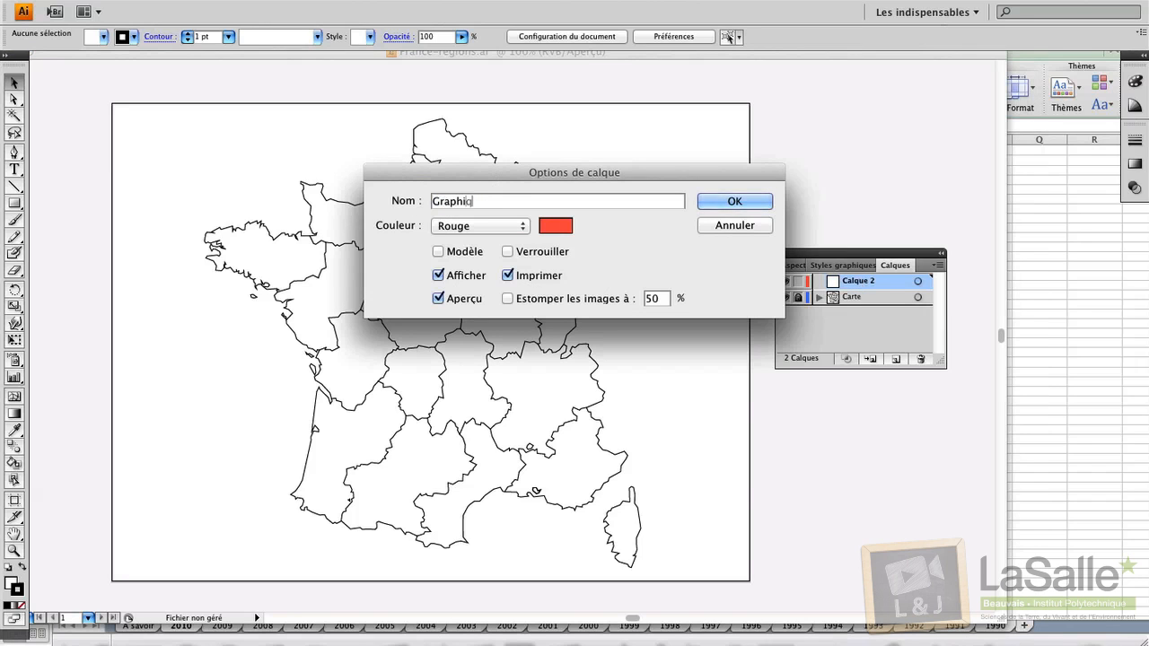
left_click(734, 202)
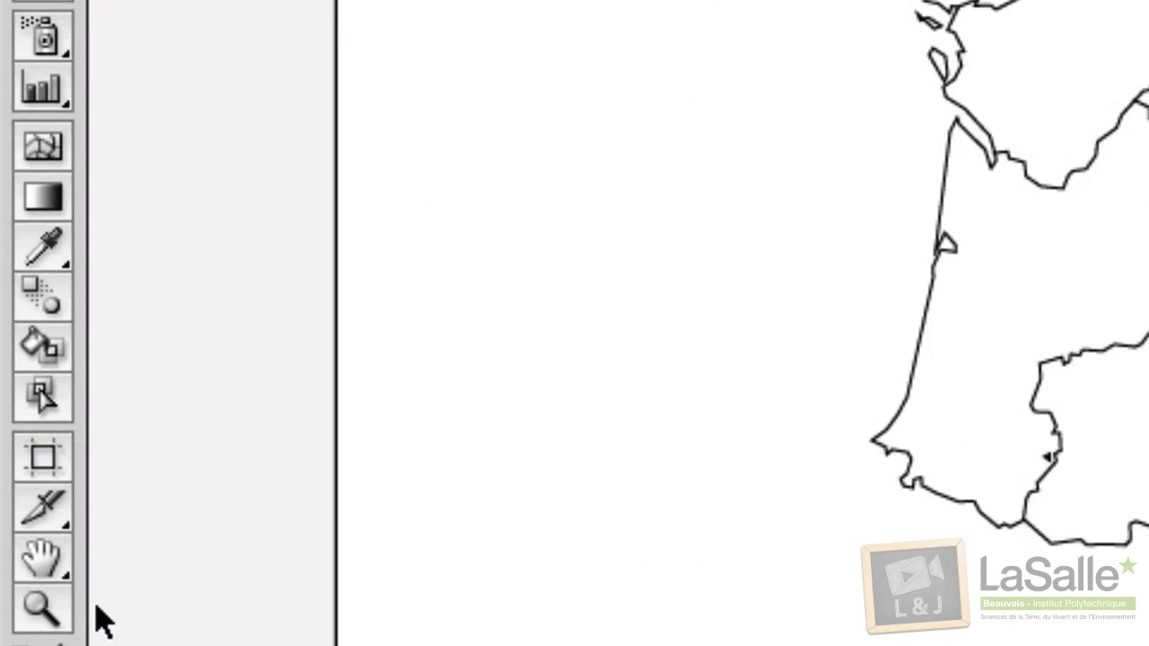
Step: Draw a pie graph with the Pie Graph tool in the empty area west of the map's Atlantic coast
left_click(41, 90)
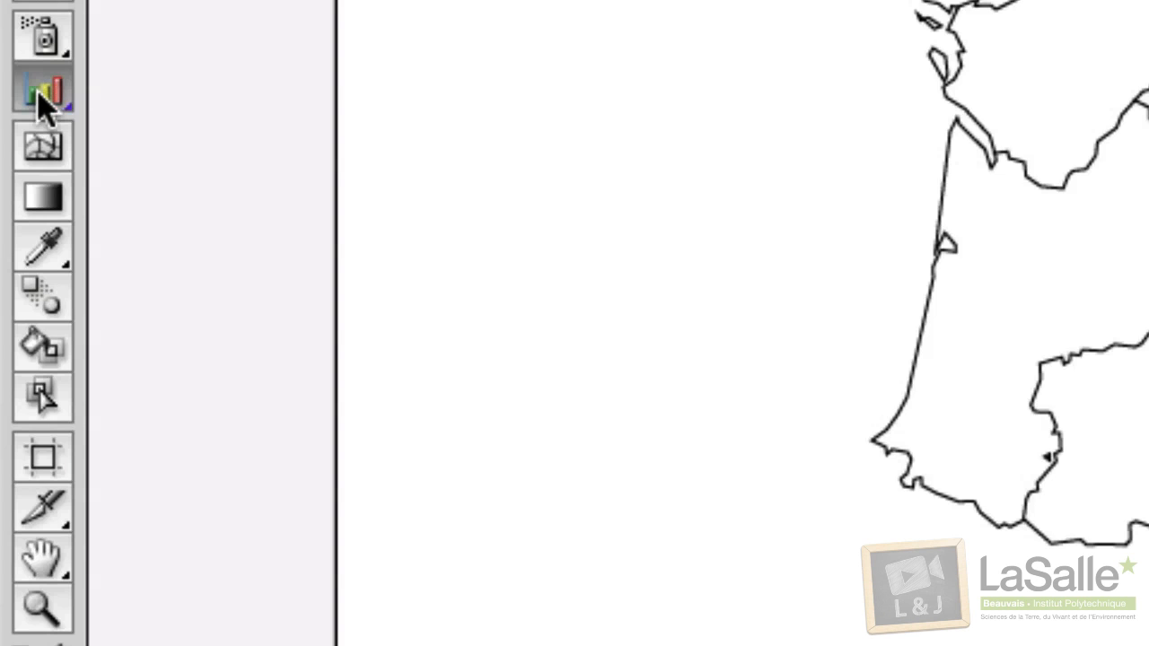
left_click_drag(41, 89, 226, 470)
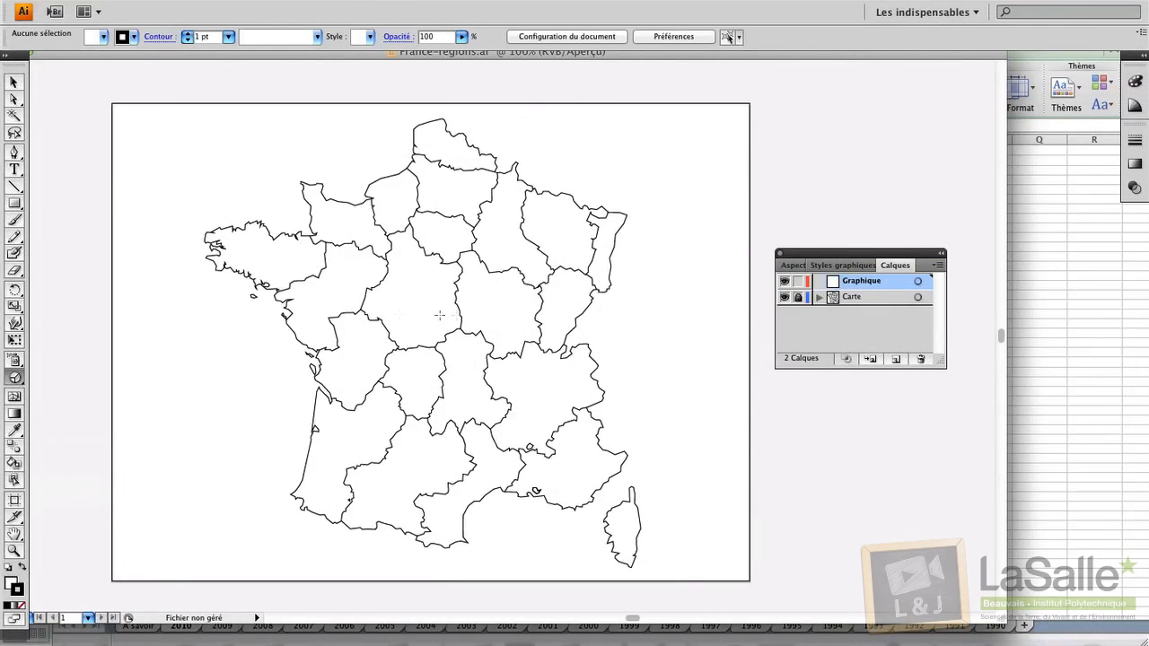
left_click_drag(141, 347, 269, 470)
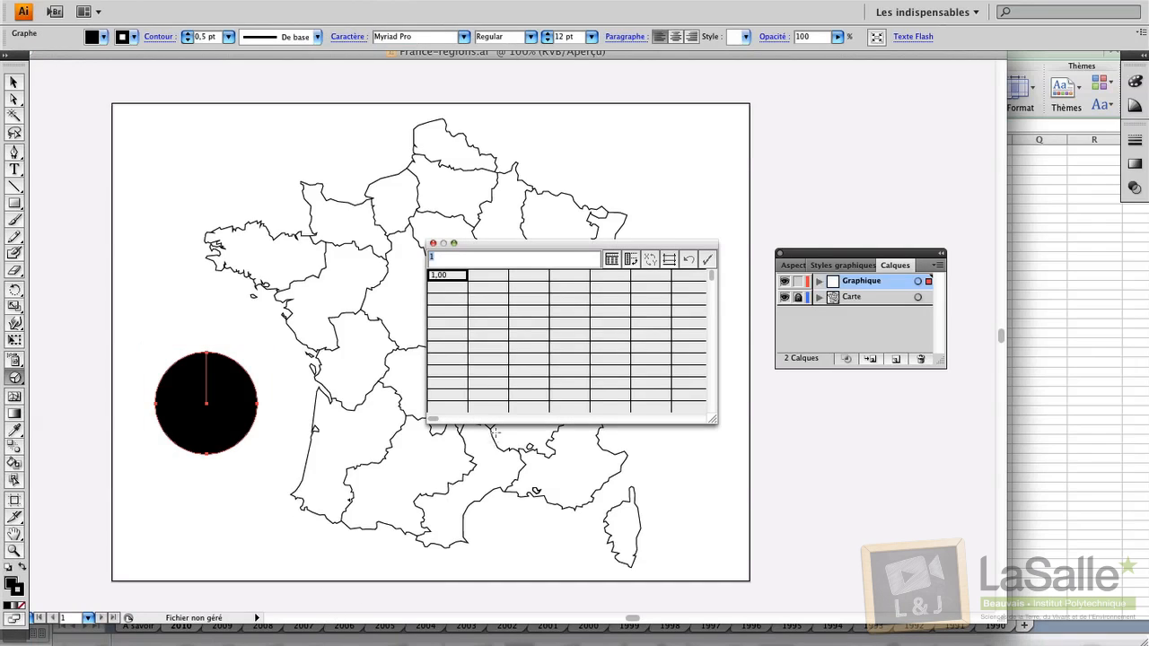
Step: Copy the Alsace values B2:F2 from the Excel sheet and paste them into the pie graph's data in Illustrator
left_click(1093, 309)
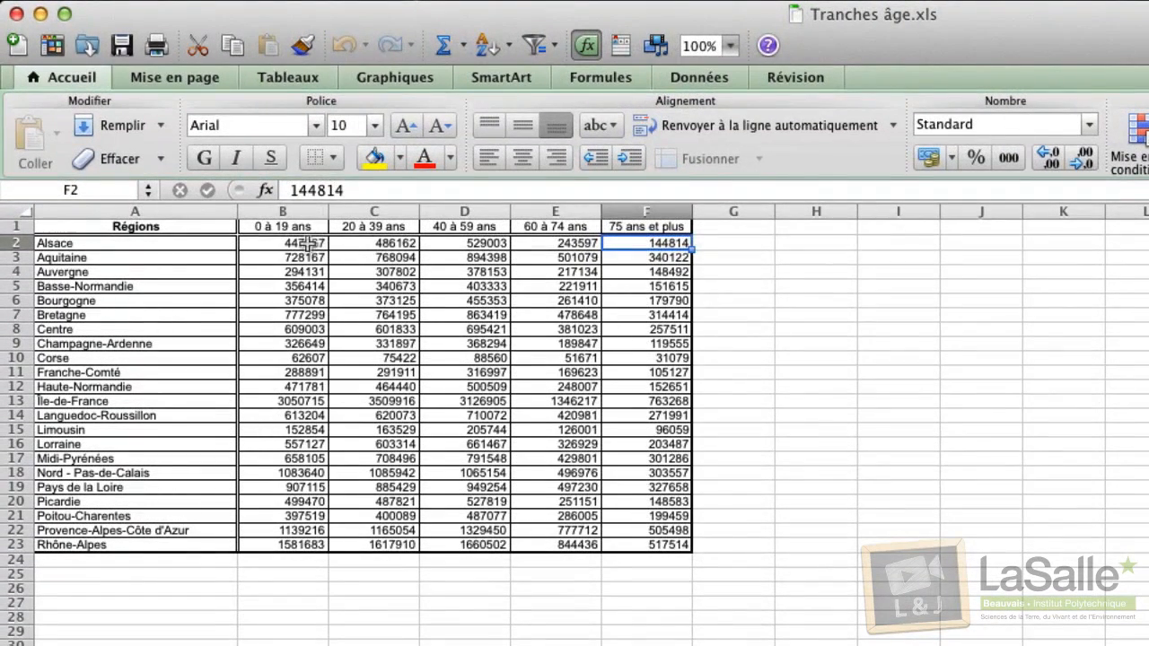
left_click_drag(205, 160, 281, 161)
key("super+c")
left_click_drag(418, 242, 662, 247)
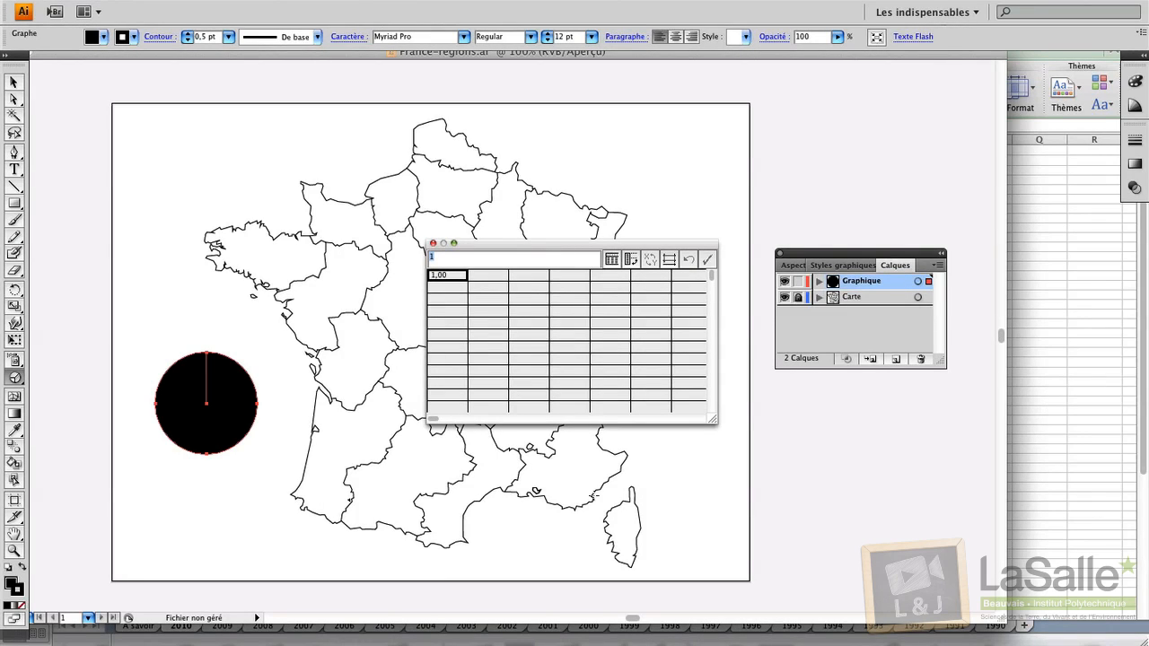
key("super+v")
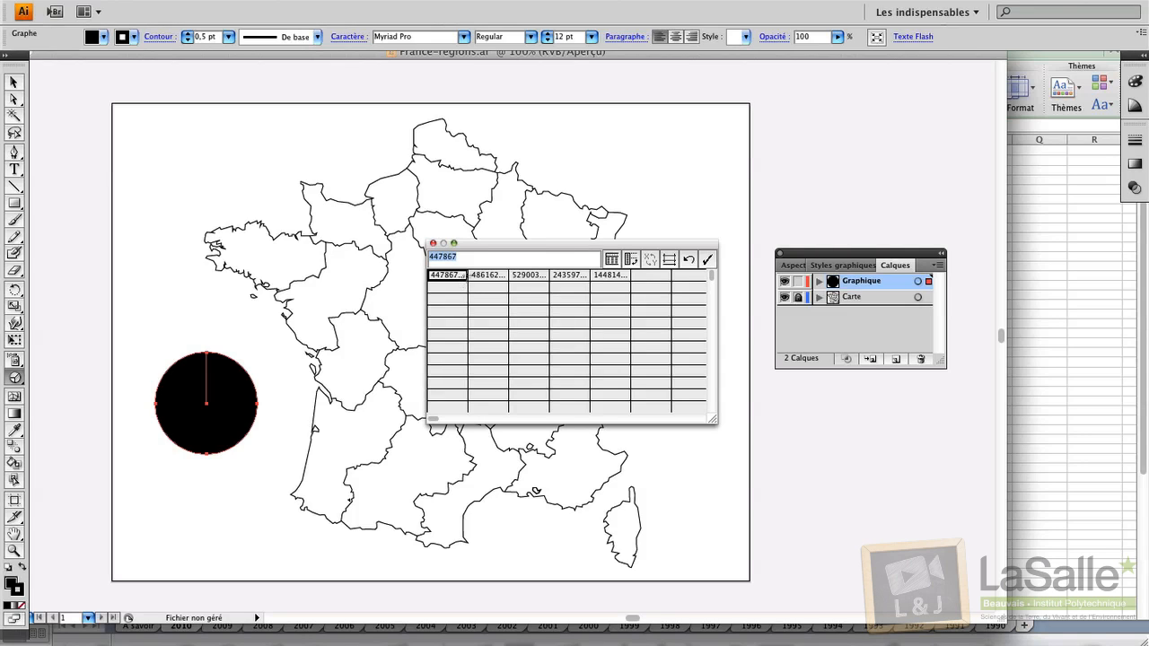
left_click_drag(478, 247, 392, 251)
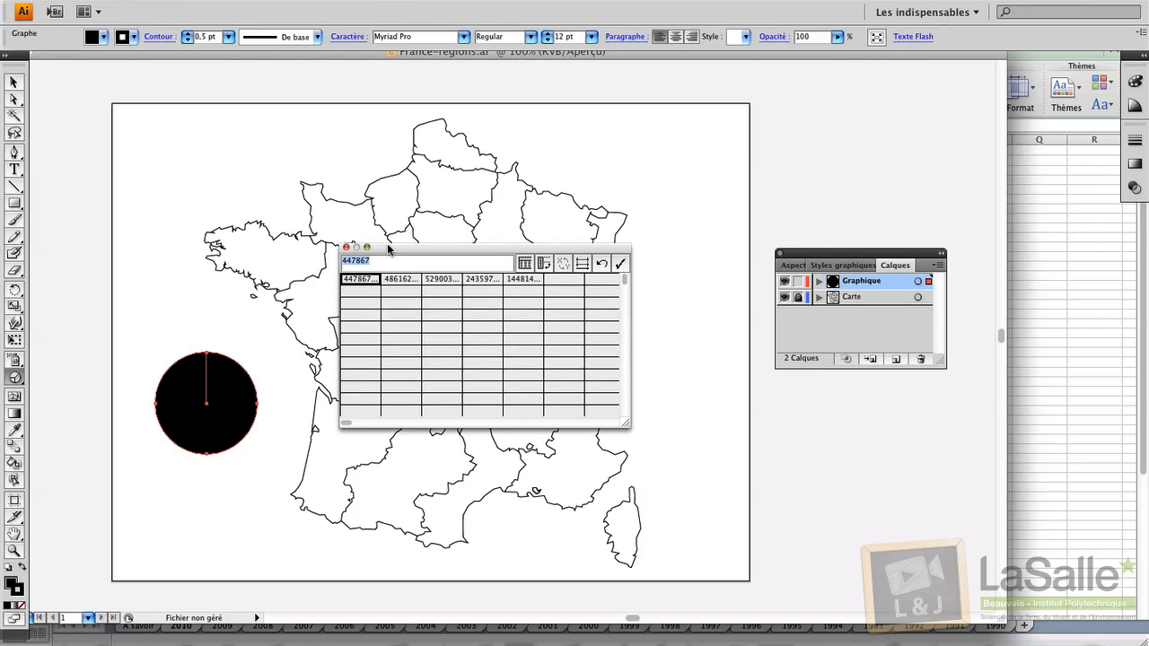
Step: Try the Nombre format on the Alsace values in Excel and return them to the Standard format
left_click(1073, 261)
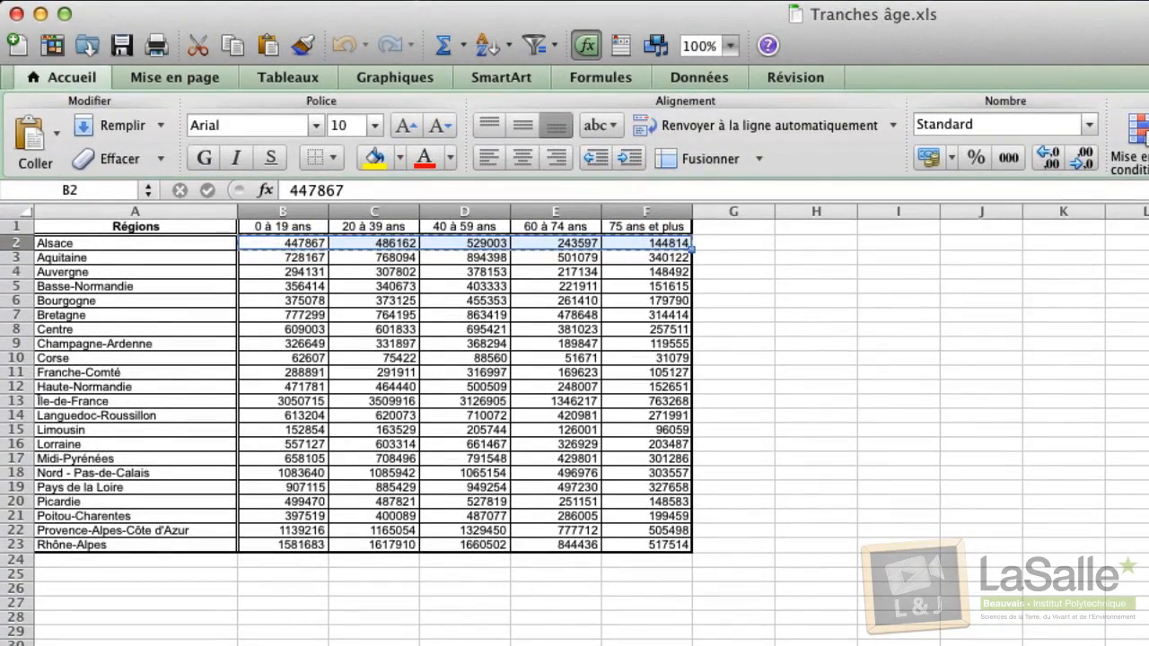
left_click(1089, 124)
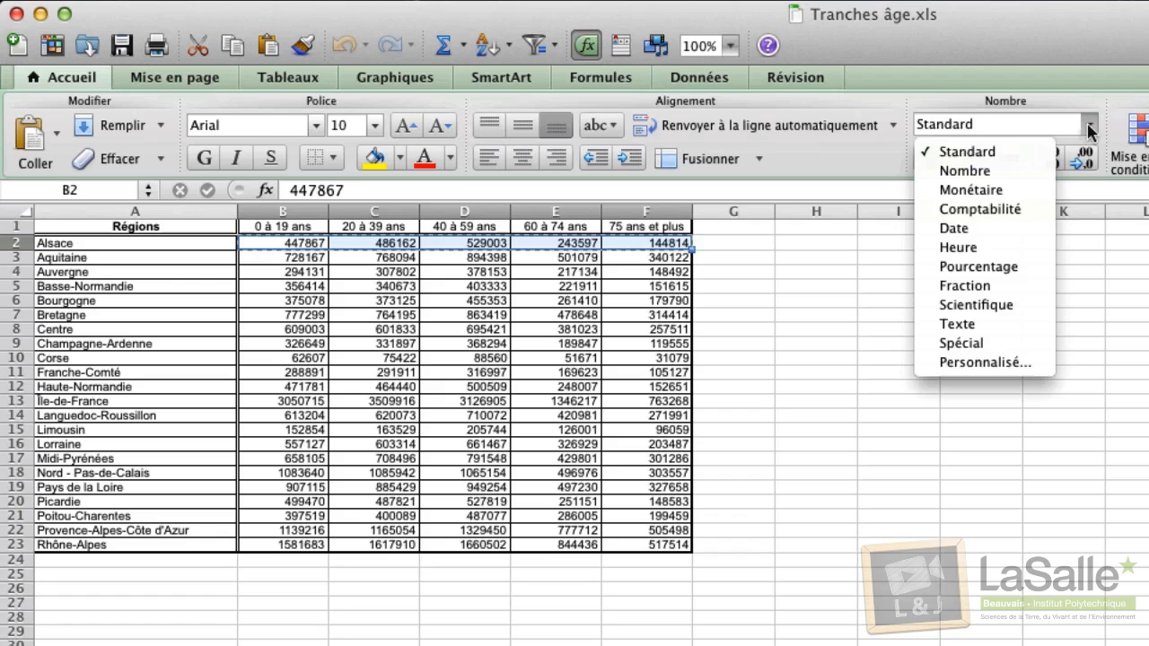
left_click(1001, 170)
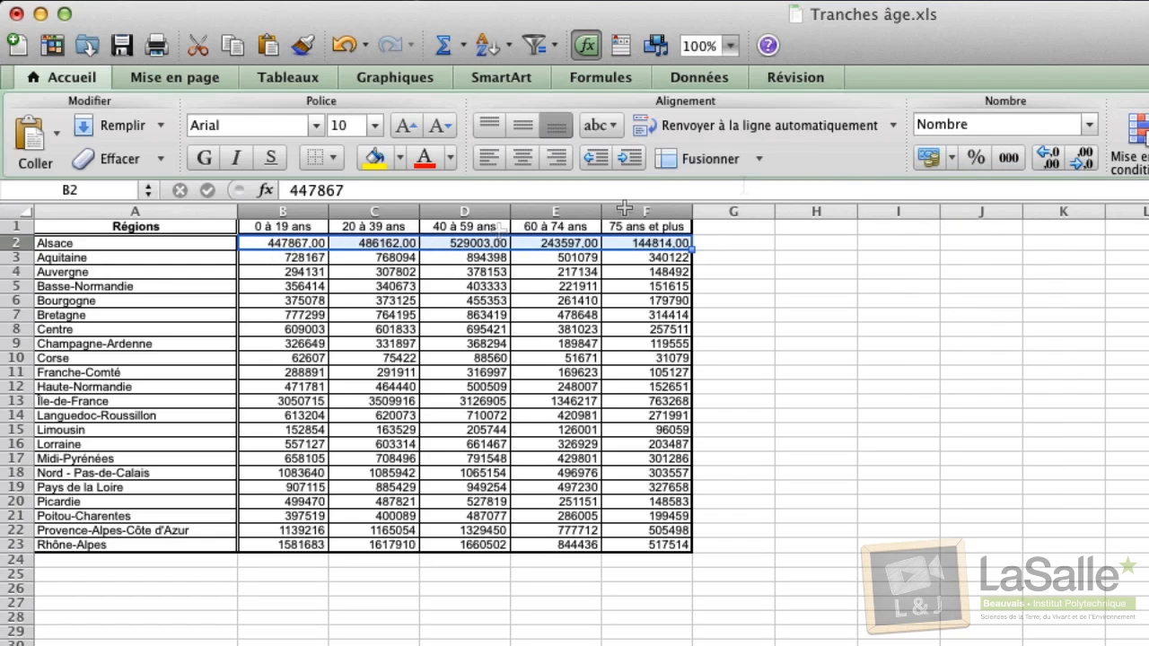
left_click(1089, 124)
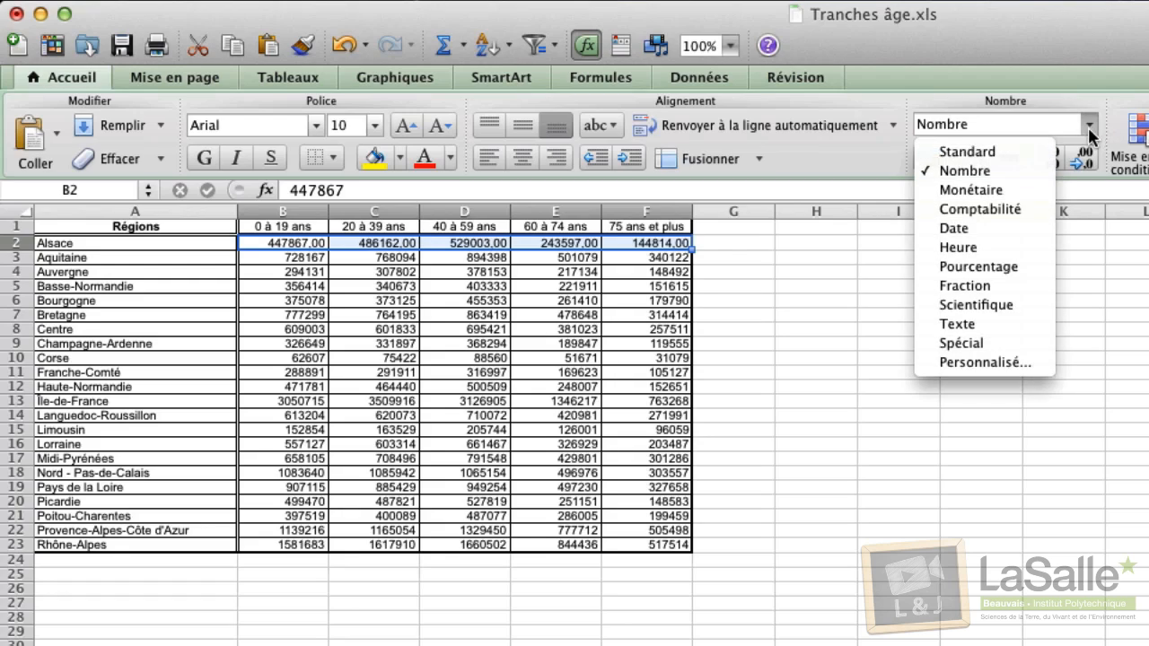
left_click(967, 152)
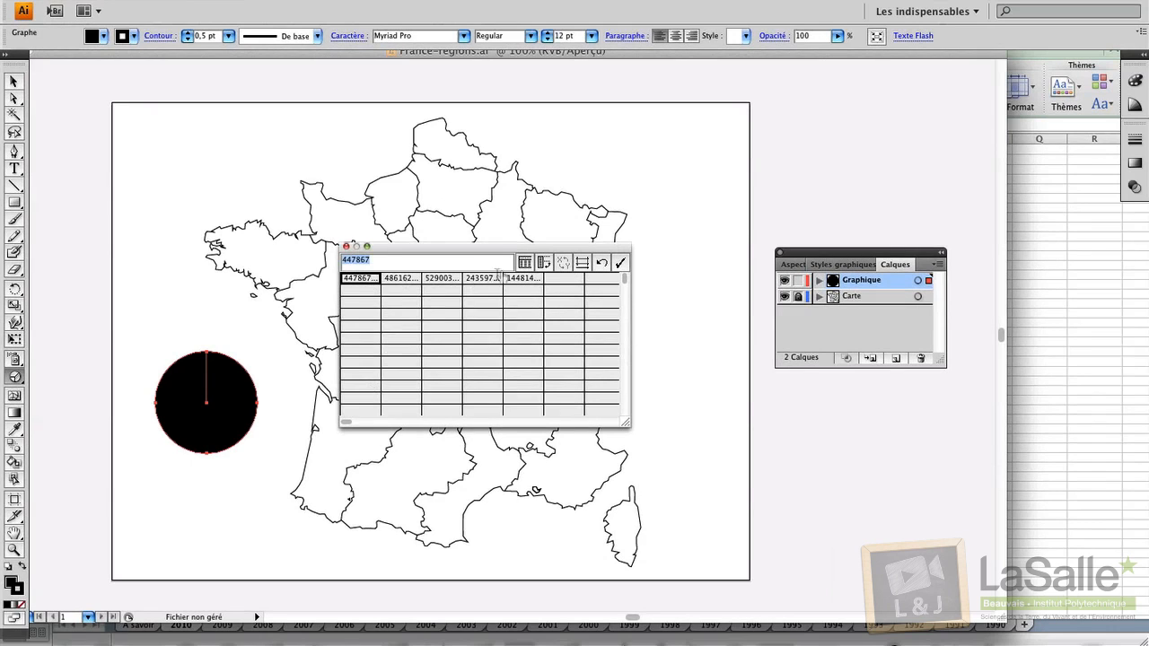
Step: Apply the pasted values to the pie graph in Illustrator, close its data window and deselect the graph
left_click(621, 263)
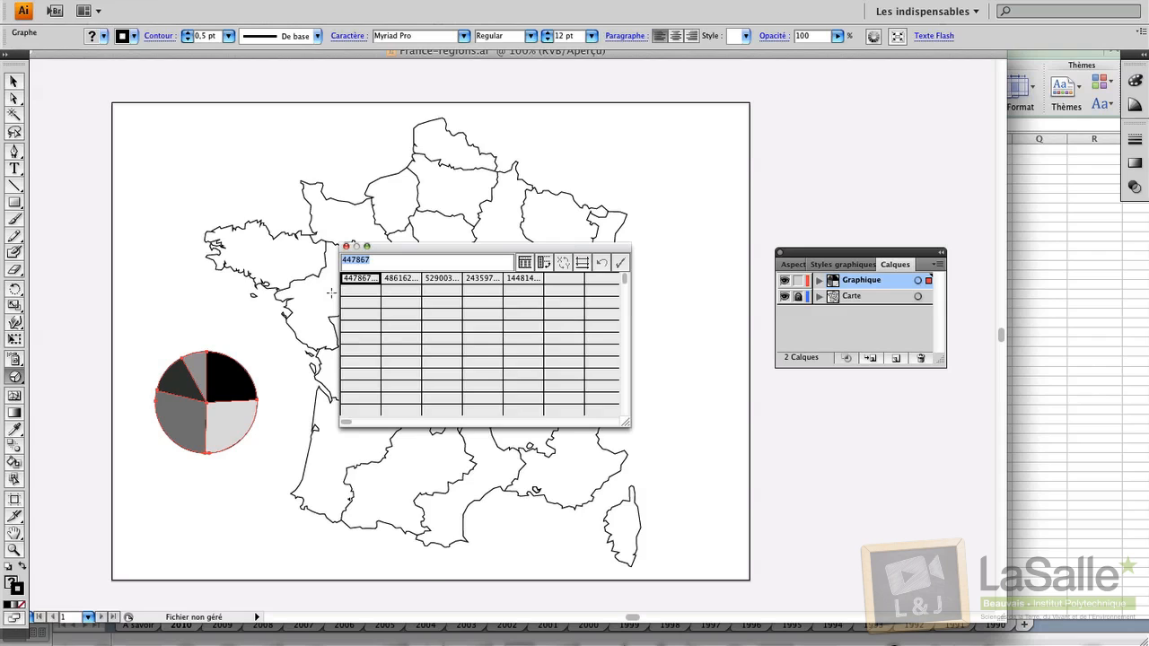
left_click(347, 249)
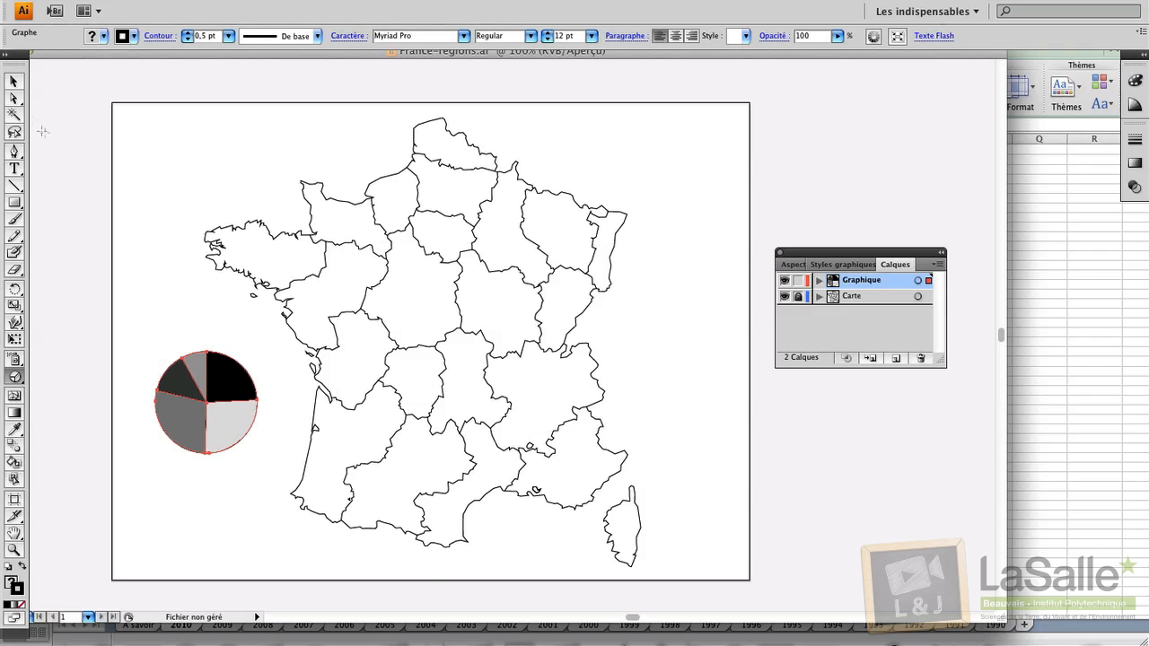
left_click(13, 99)
left_click_drag(131, 341, 267, 493)
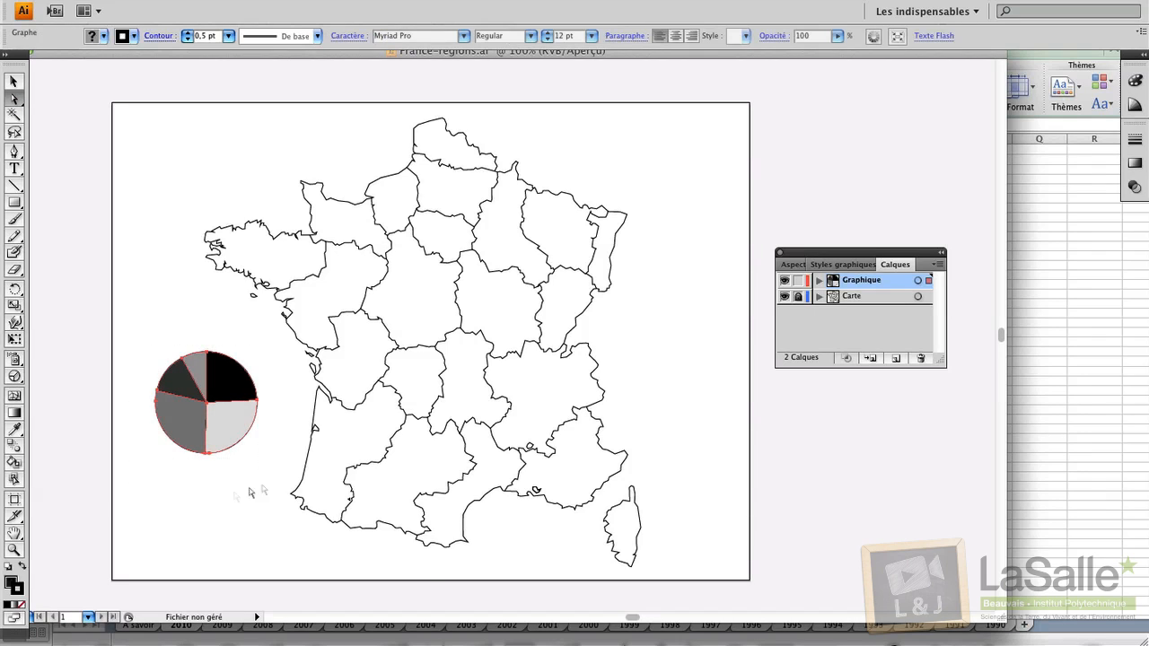
left_click(233, 513)
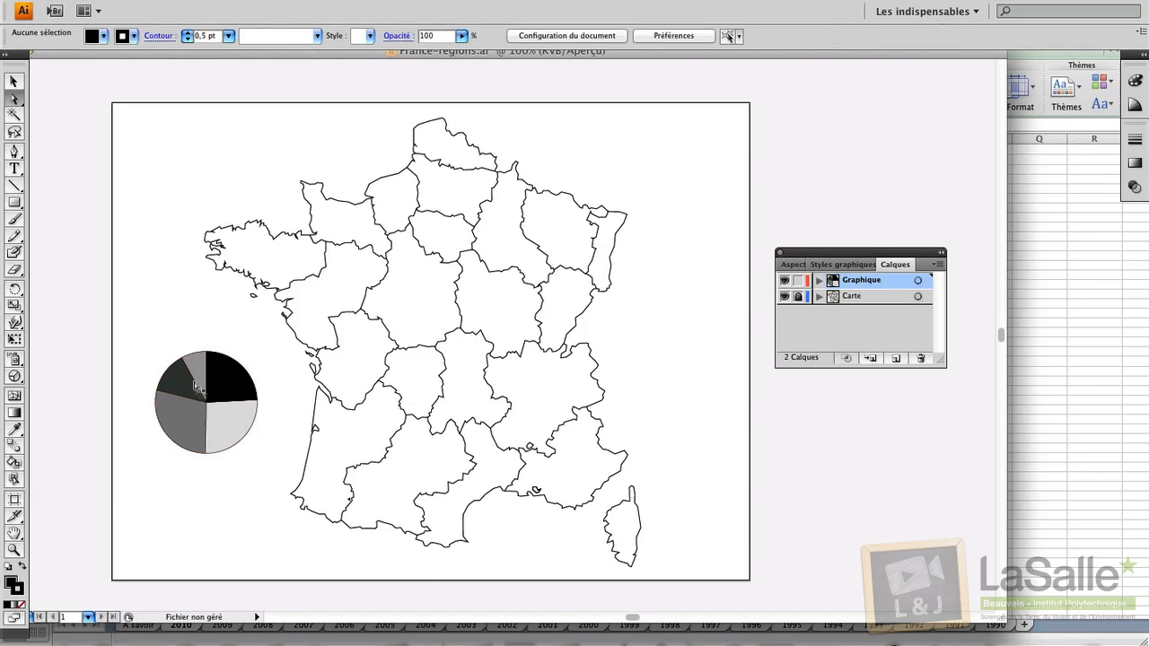
Step: Select only the narrowest slice of the pie graph and fill it with orange in RVB colour mode
left_click(194, 383)
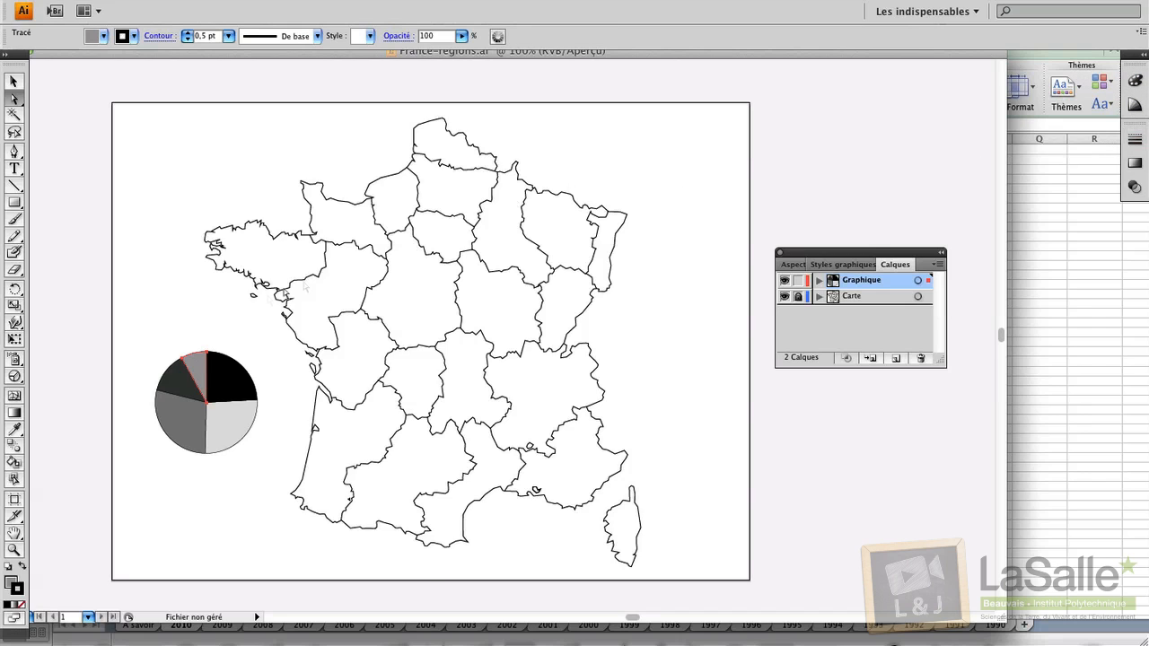
left_click(10, 582)
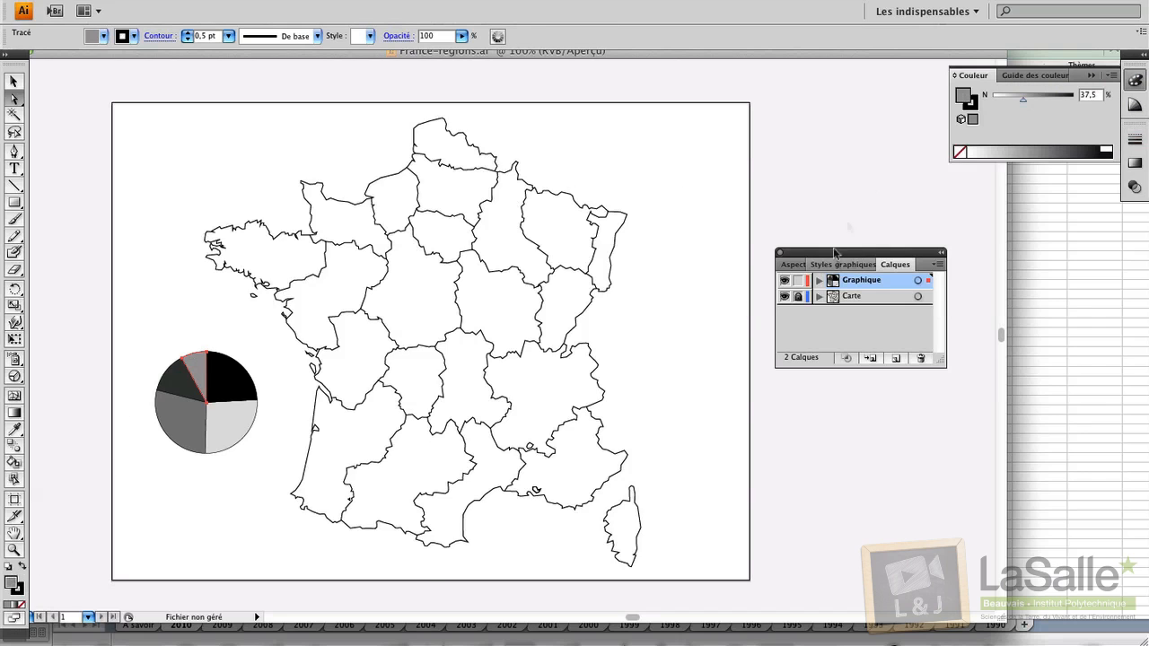
left_click(1111, 76)
left_click(987, 113)
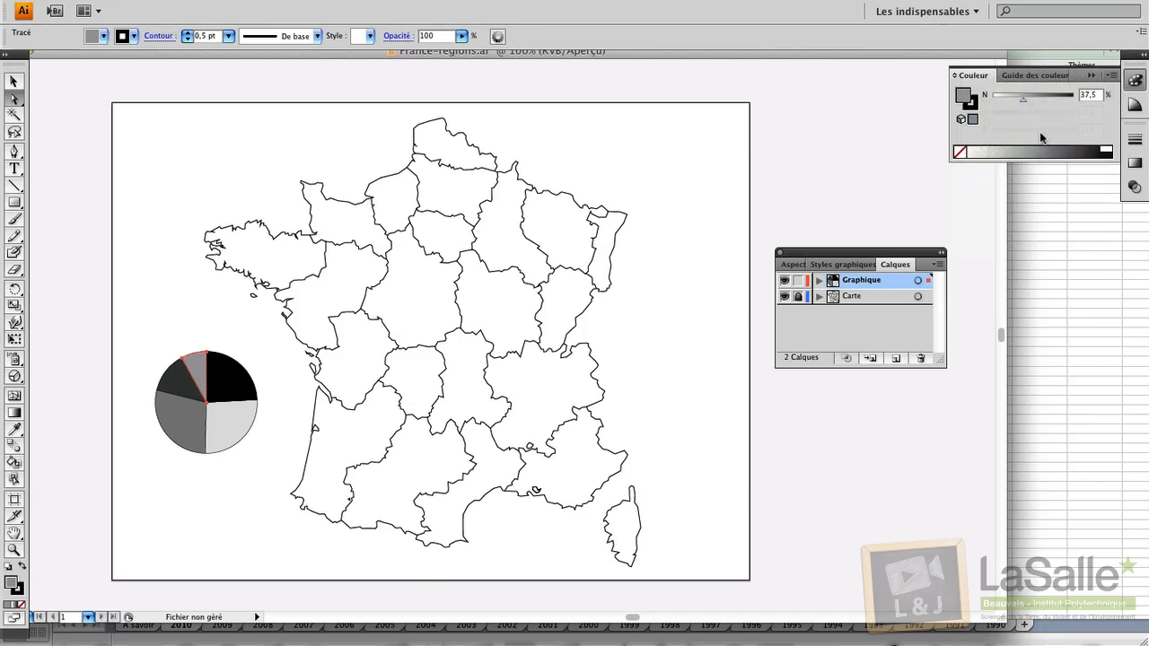
left_click(1017, 149)
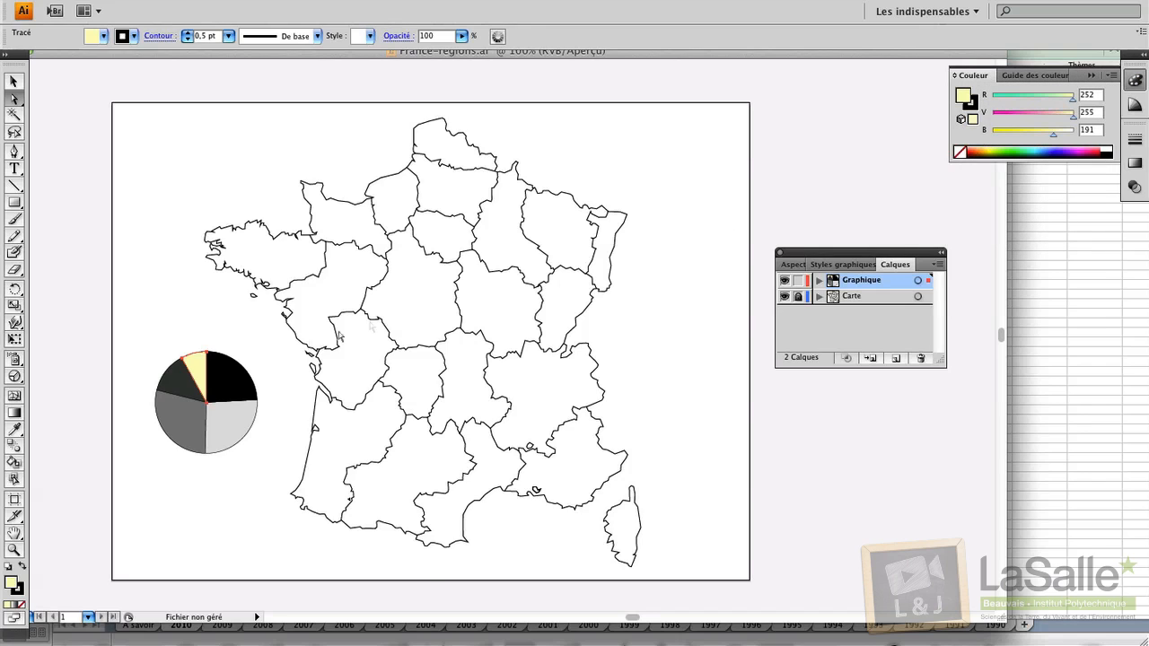
left_click(998, 149)
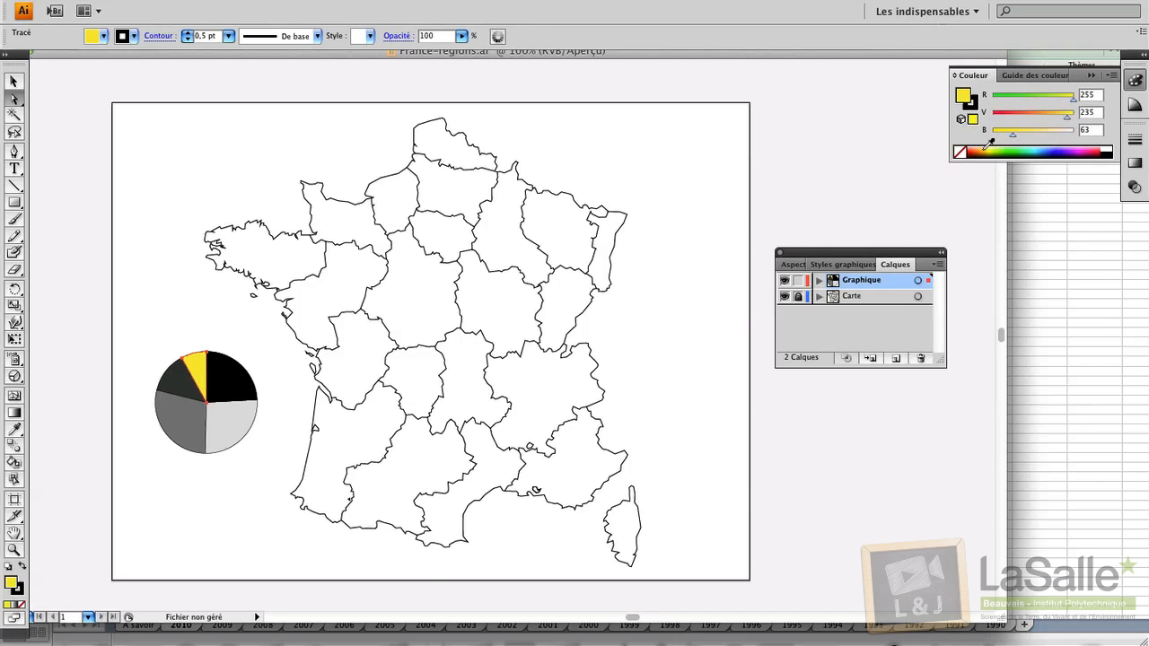
left_click(986, 148)
Step: Fill the dark slice next to the orange one with yellow (R 253, V 255, B 63) in RVB mode
left_click(184, 387)
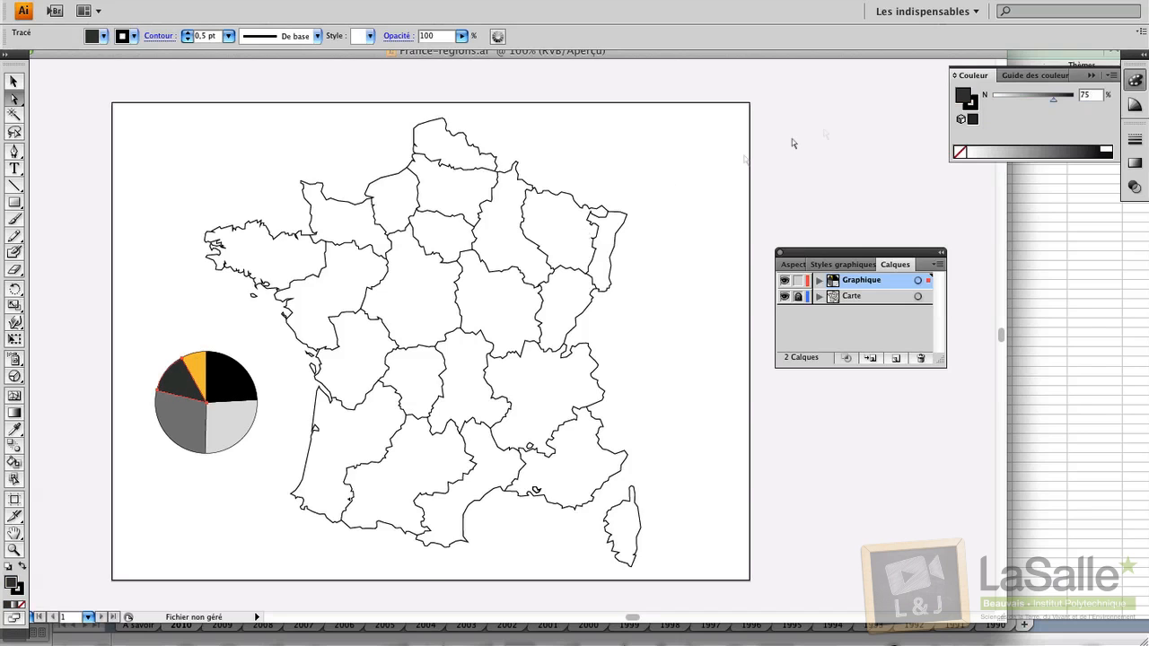
left_click(1111, 75)
left_click(987, 117)
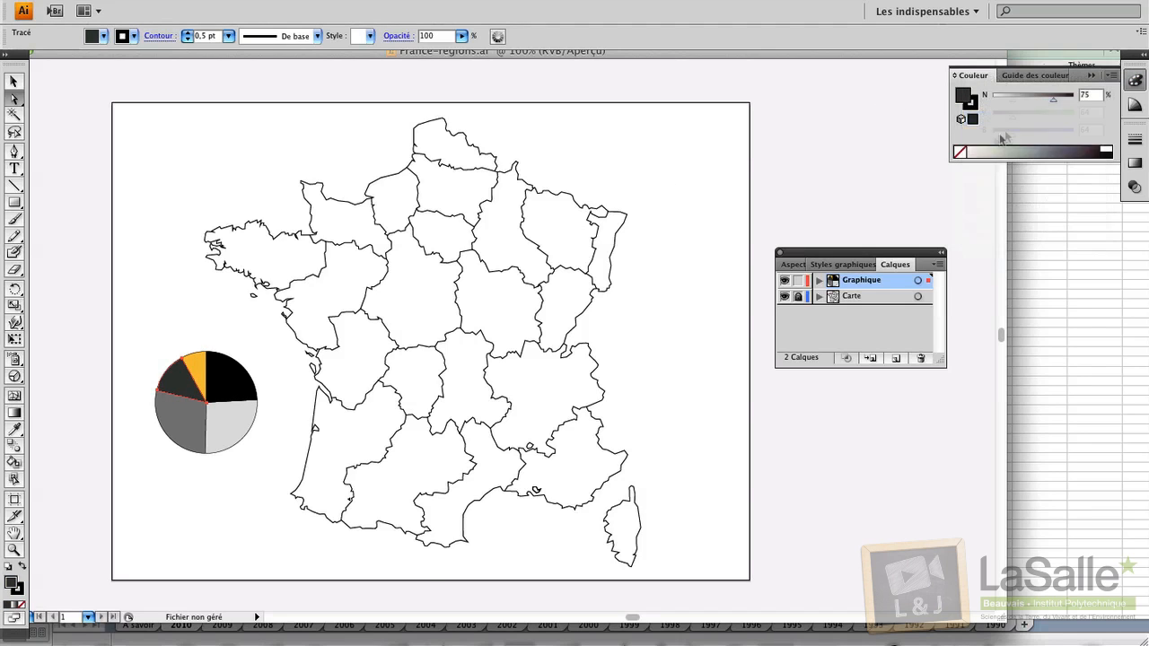
left_click(996, 148)
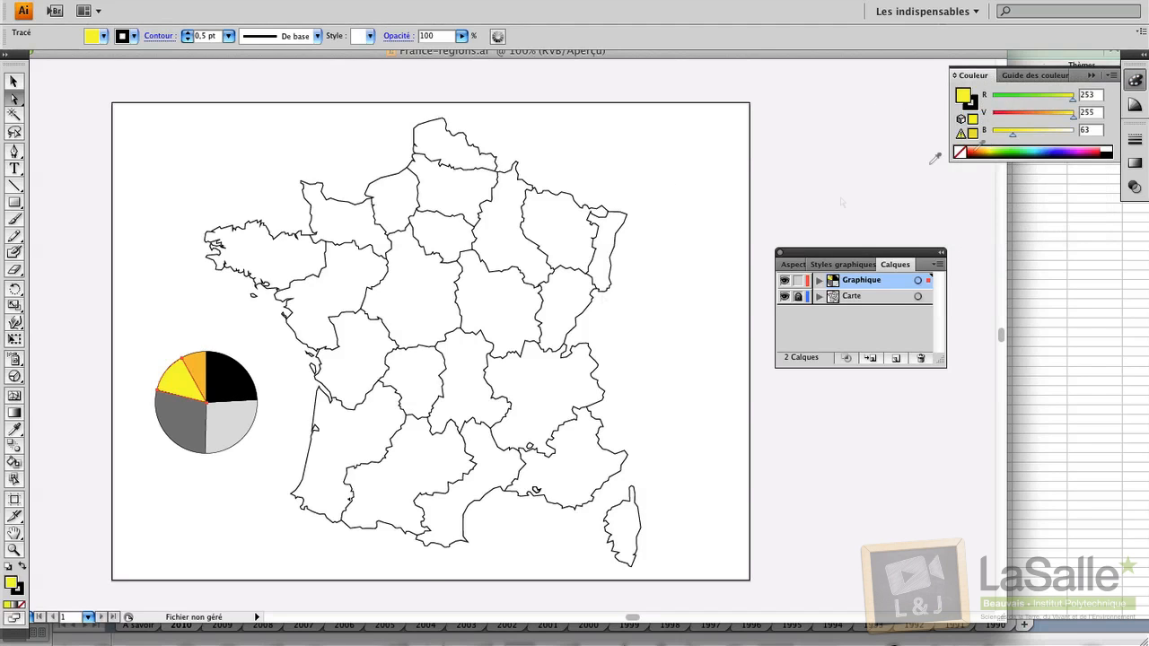
Step: Fill the medium grey slice of the pie graph with green (R 70, V 255, B 0) in RVB mode
left_click(169, 414)
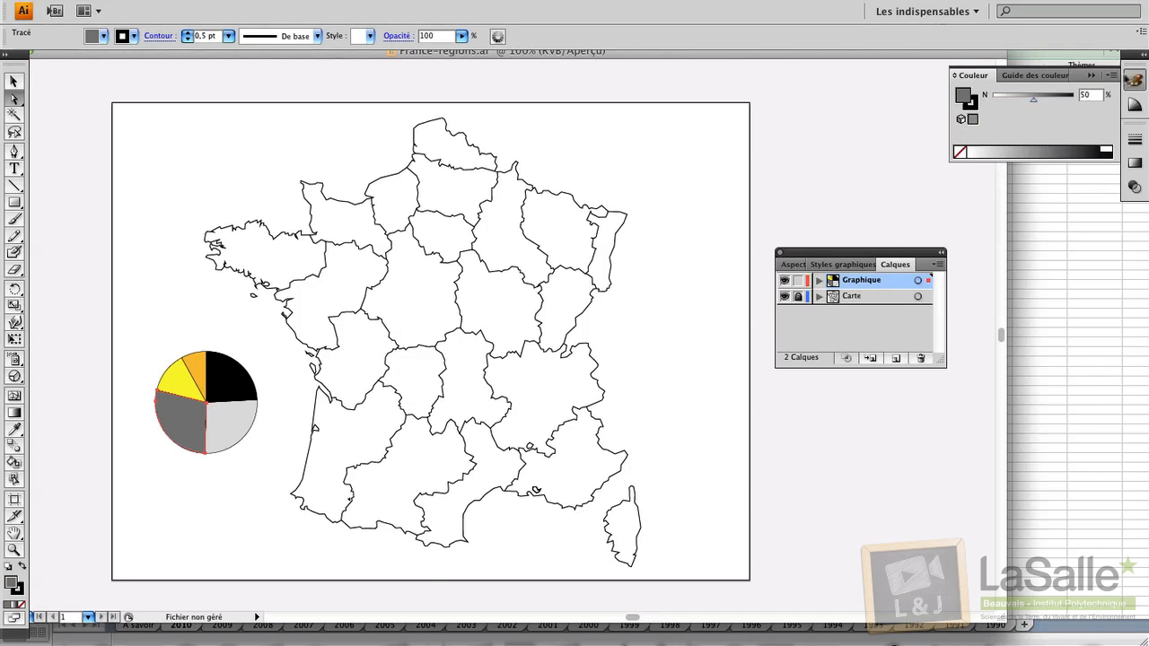
left_click(1111, 76)
left_click(1077, 119)
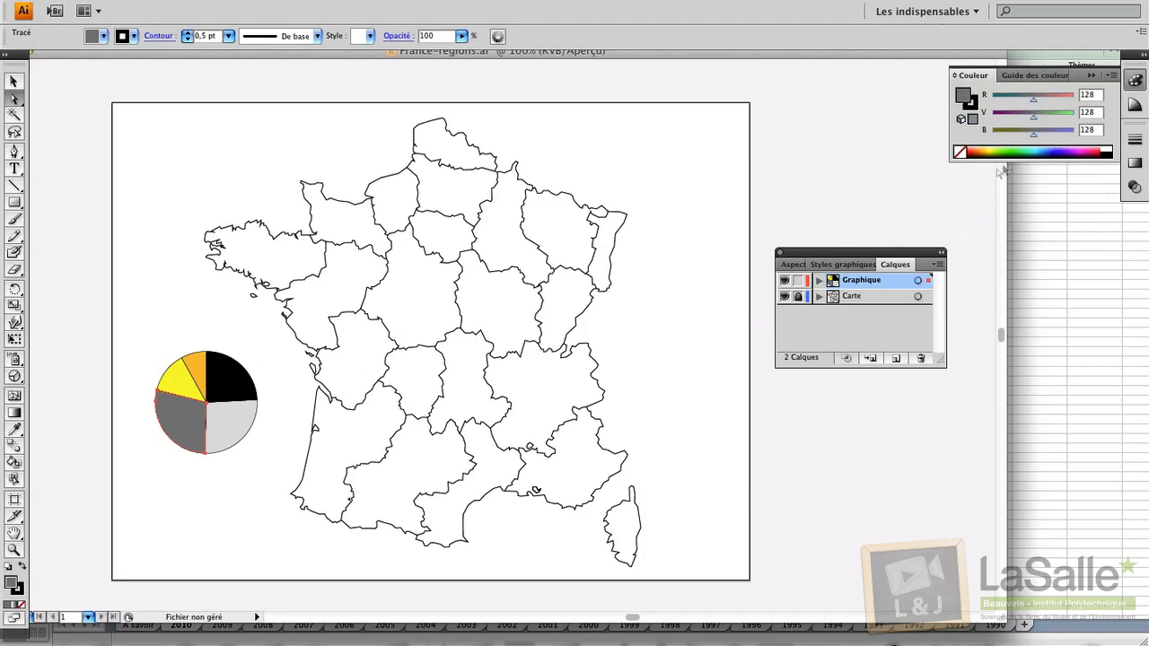
left_click(1013, 145)
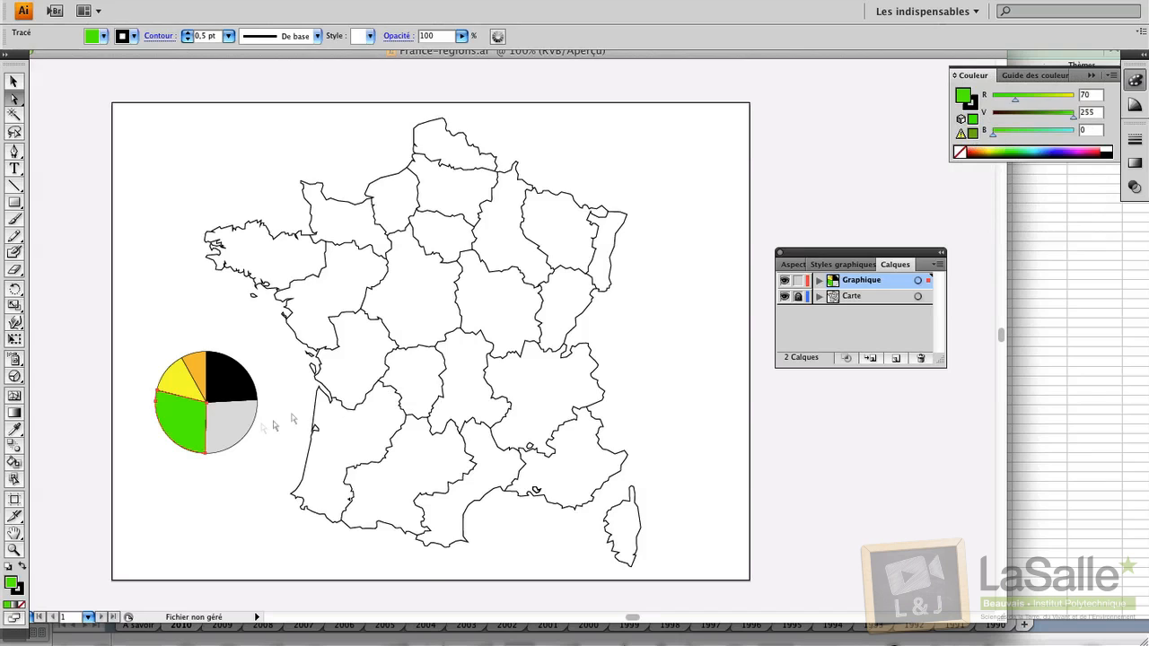
Step: Fill the light grey slice of the pie graph with light blue in RVB colour mode
left_click(247, 432)
left_click(1111, 76)
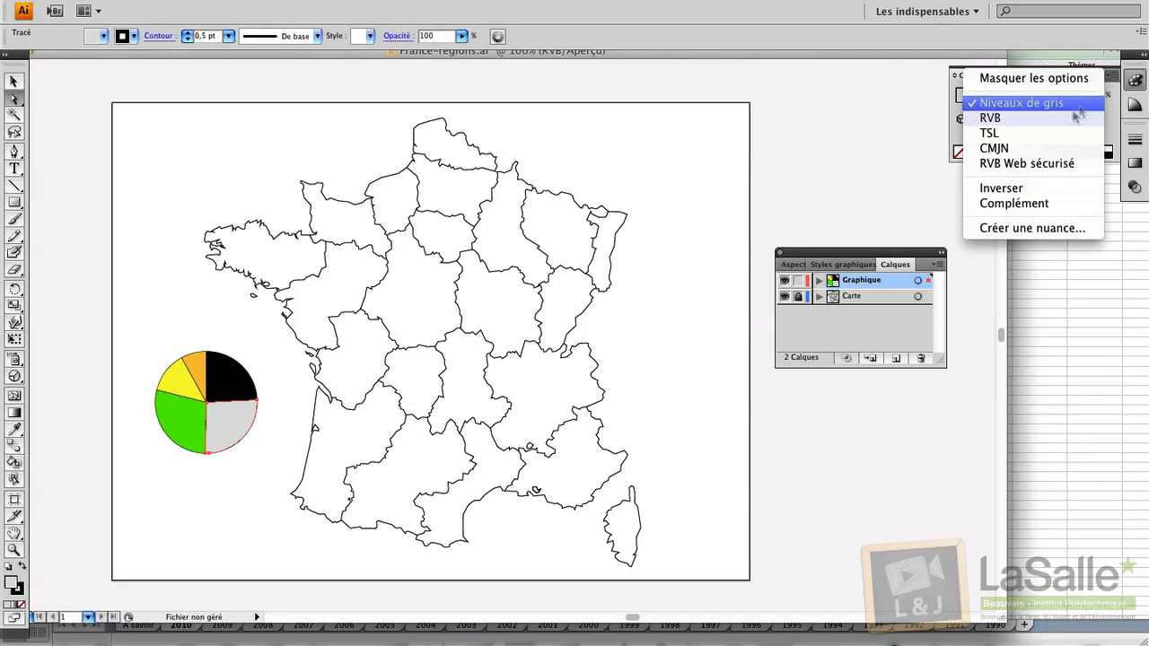
left_click(1032, 116)
left_click(1036, 146)
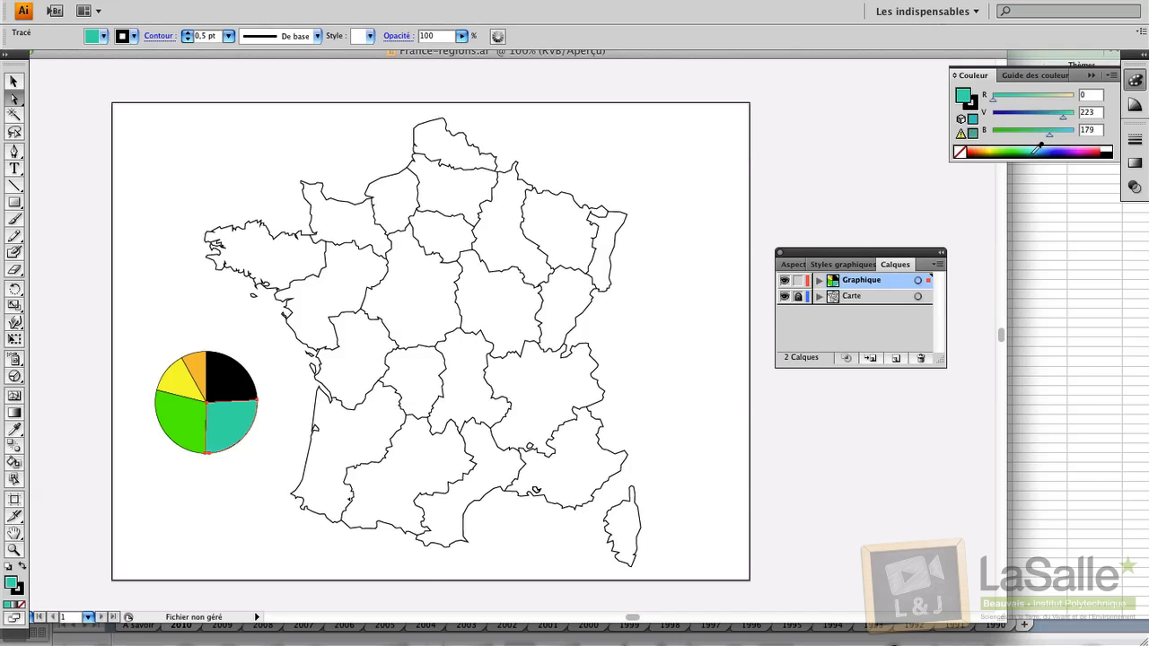
left_click(1038, 148)
left_click(1041, 146)
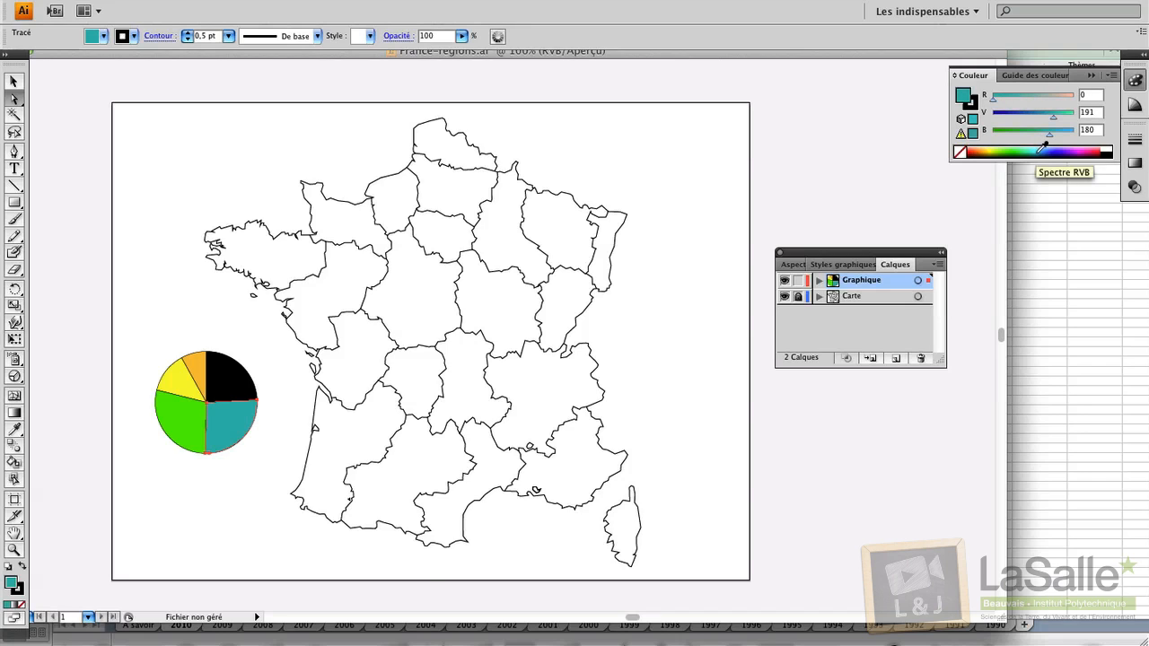
left_click(1043, 147)
Step: Fill the black slice of the pie graph with purple (R 173, V 31, B 255) in RVB mode
left_click(225, 379)
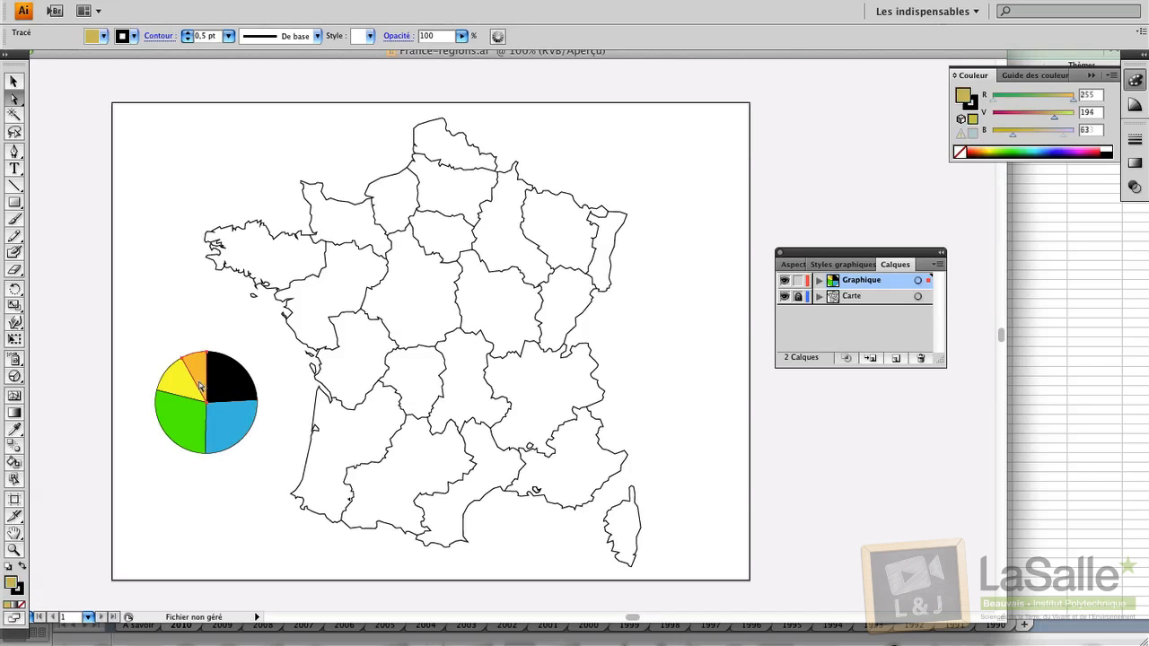
left_click(1113, 76)
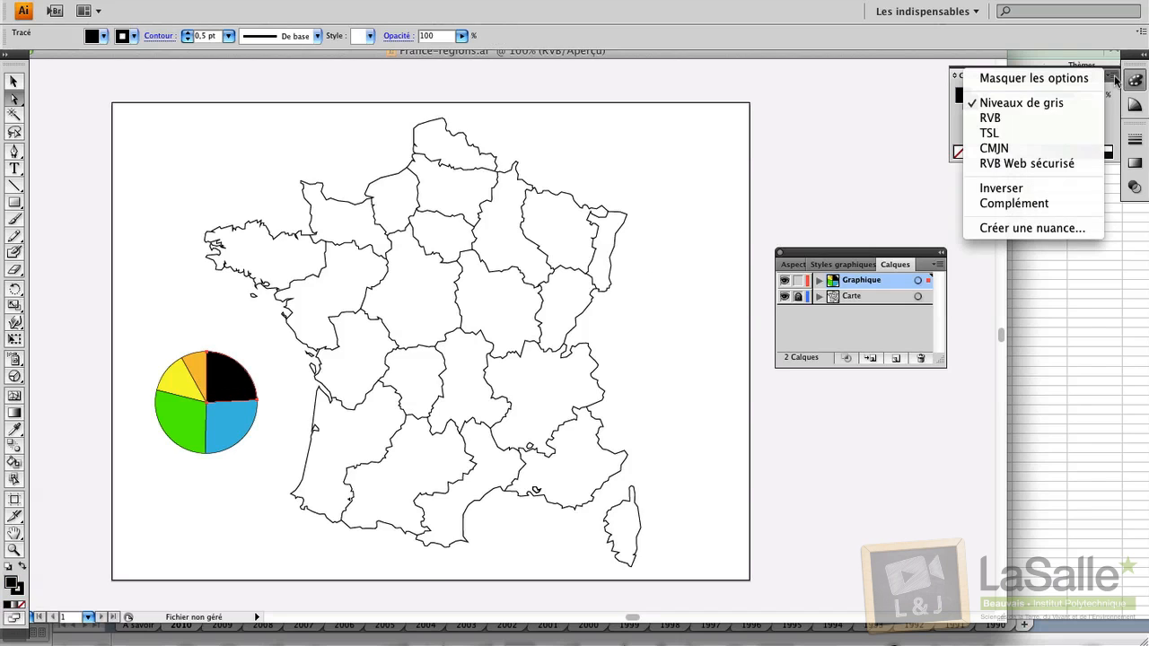
left_click(1027, 122)
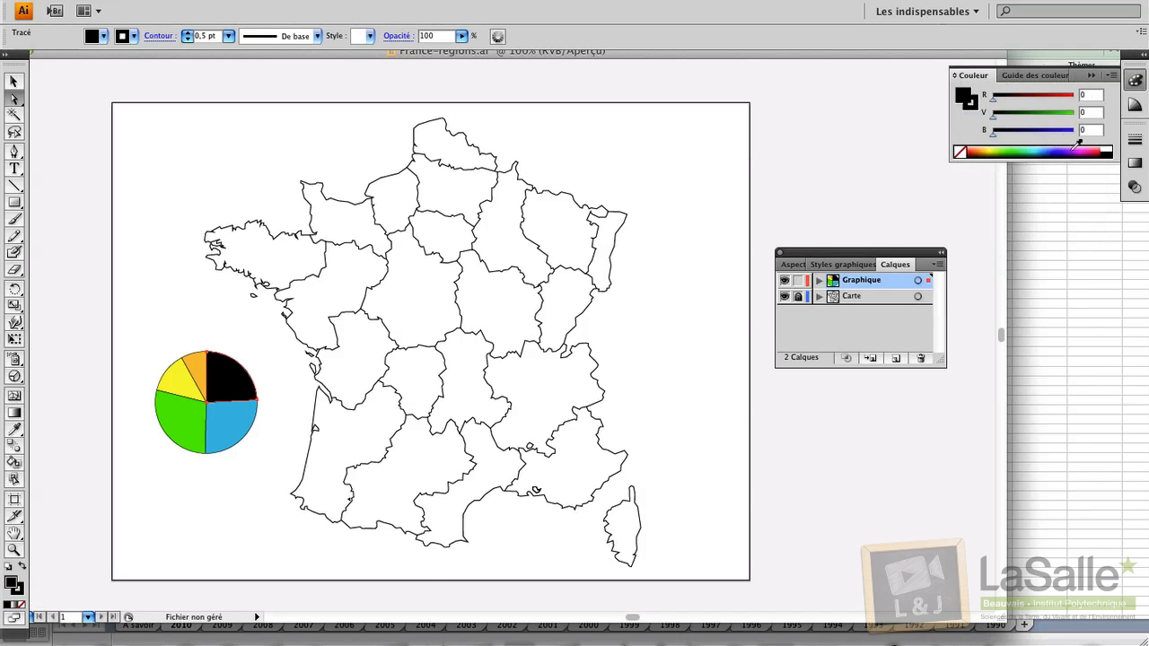
left_click(1068, 148)
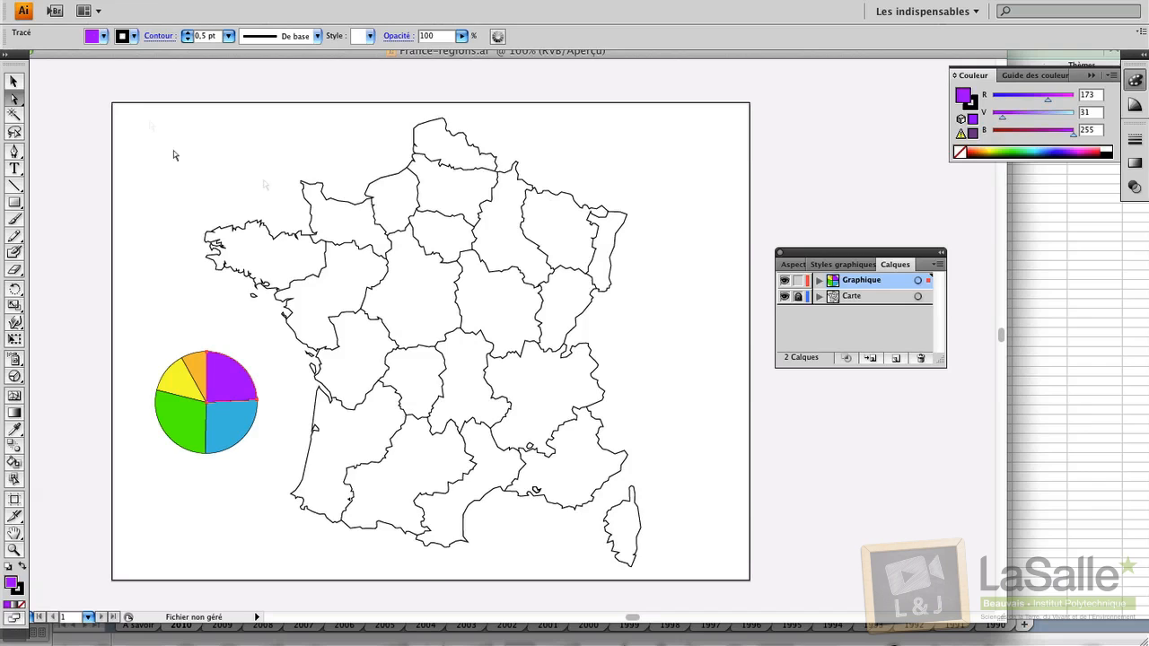
Step: Select the whole pie graph and move it over the Alsace region on the map
left_click(12, 82)
left_click(105, 163)
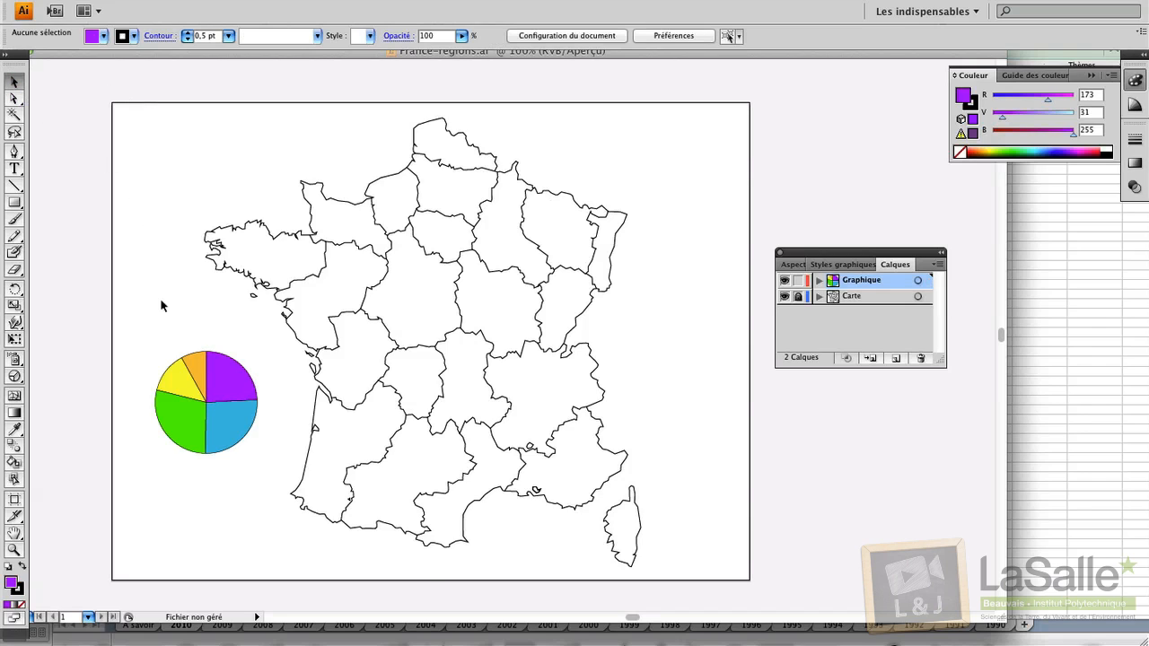
left_click_drag(131, 349, 258, 444)
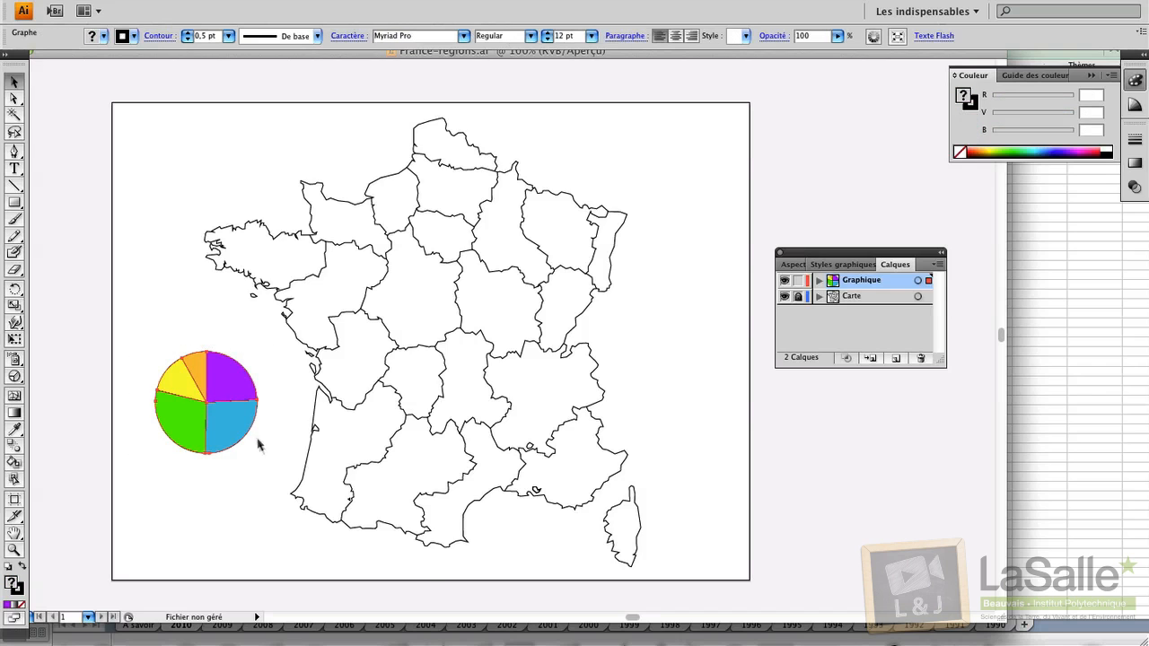
left_click_drag(632, 256, 614, 264)
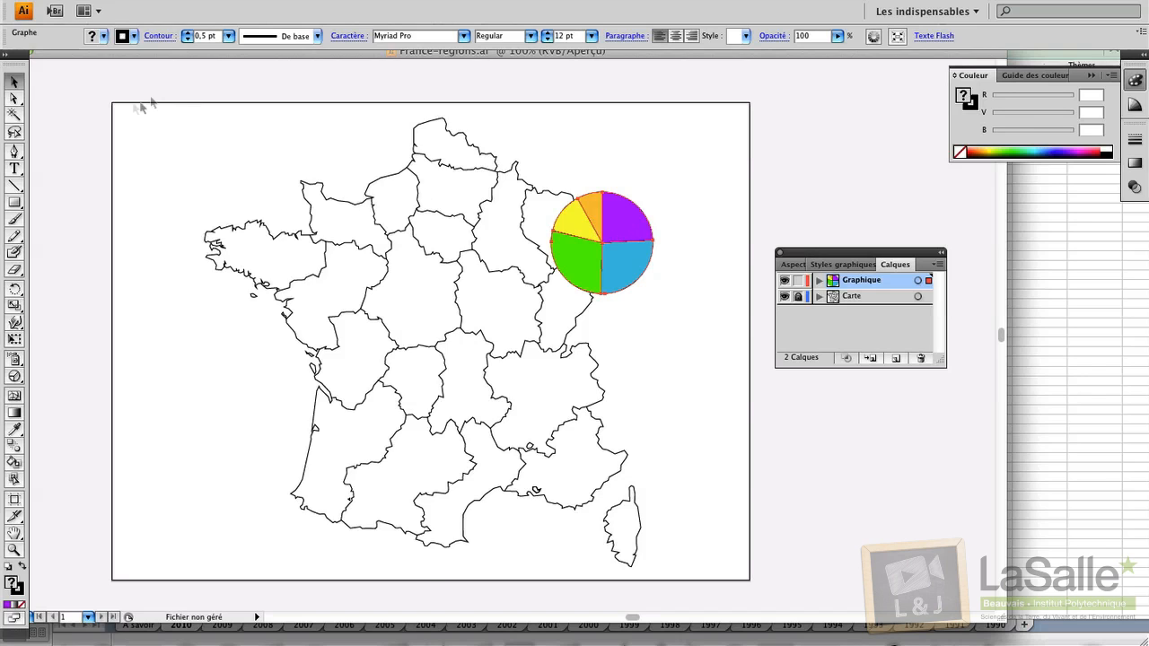
Step: Open the data of the pie graph and move its data window clear of the graph
left_click(14, 83)
right_click(619, 212)
left_click(666, 301)
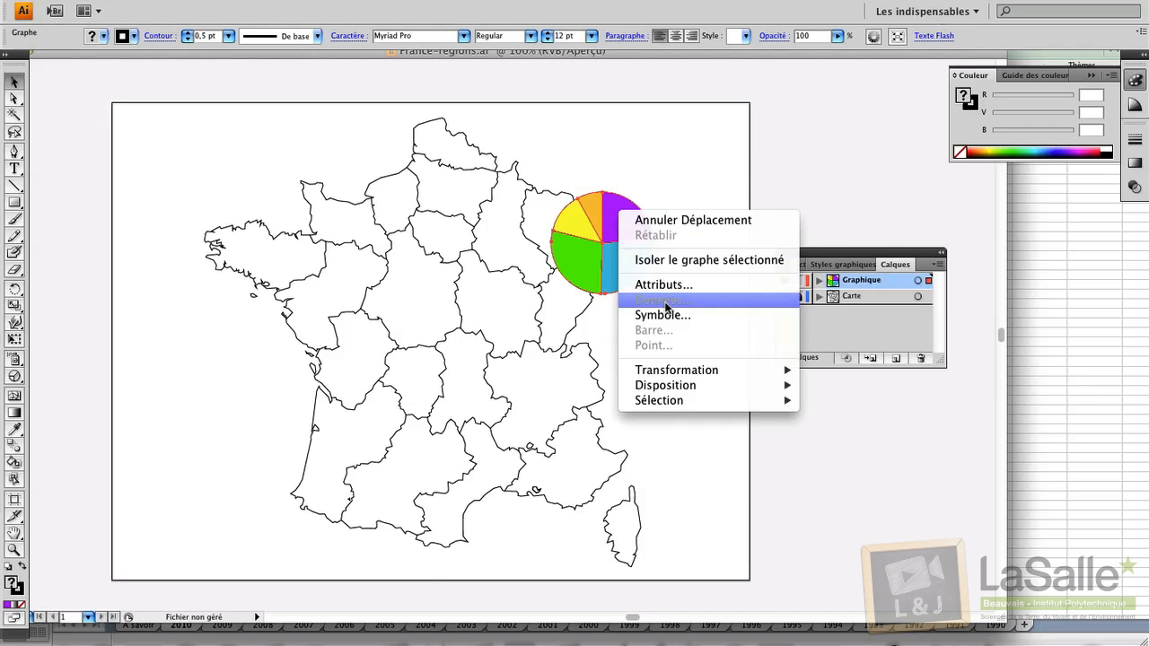
left_click_drag(454, 247, 234, 177)
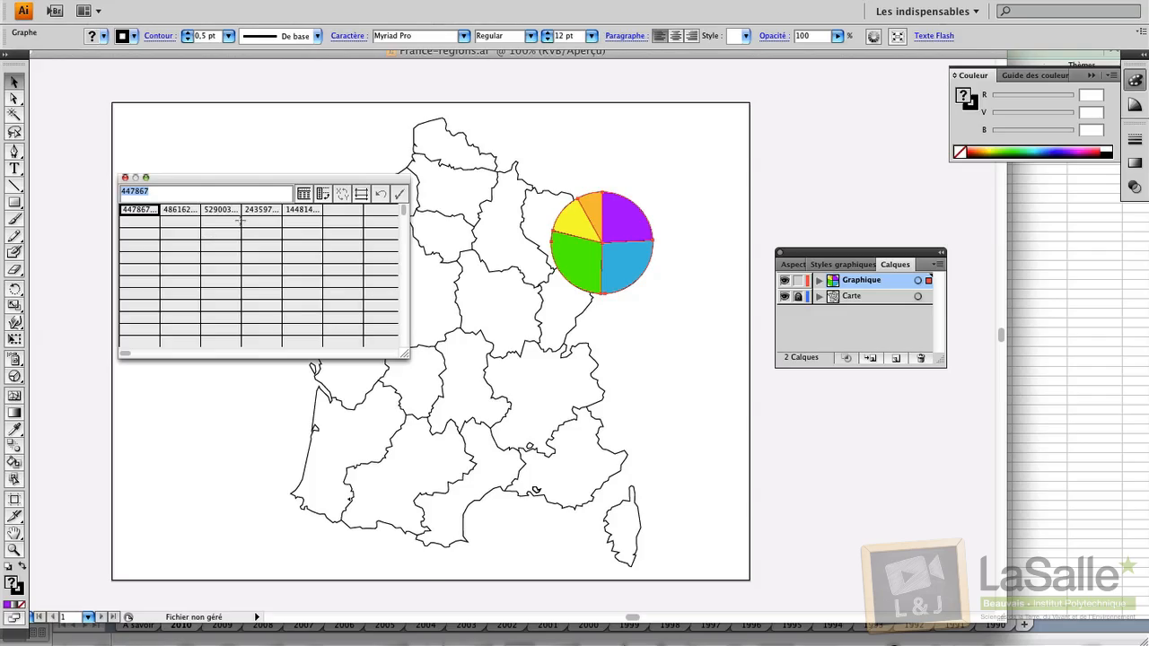
Step: Copy the age-group values of all regions (B2:F23) from Excel into the graph data in Illustrator and apply them
left_click(1059, 310)
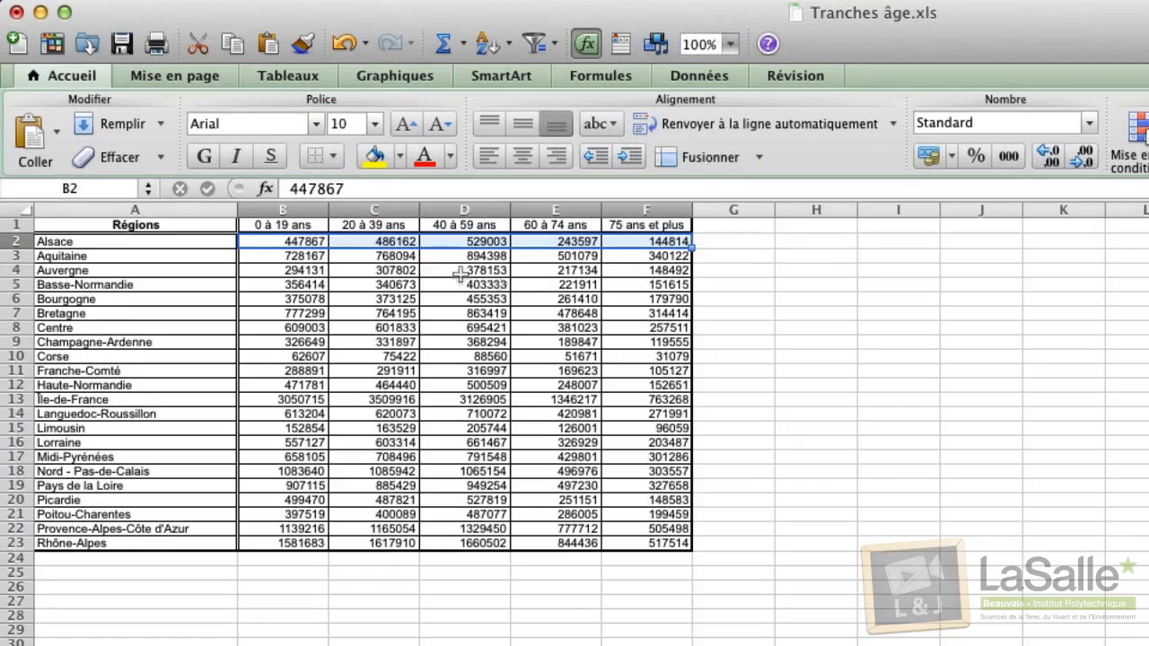
left_click_drag(302, 242, 664, 546)
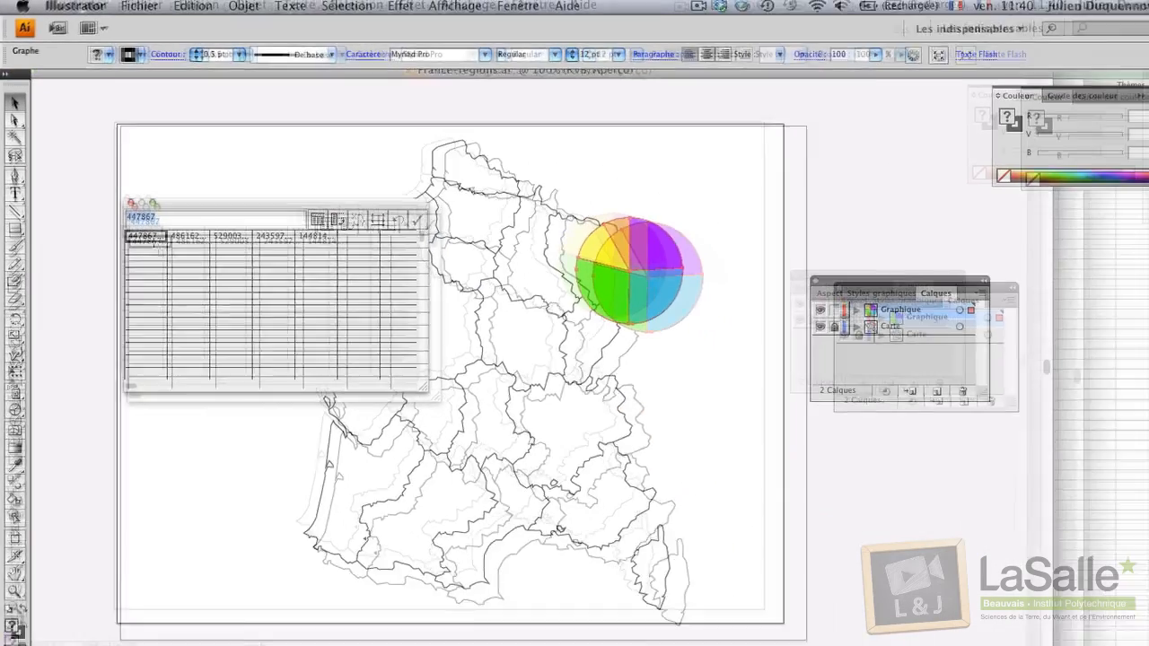
key("super+v")
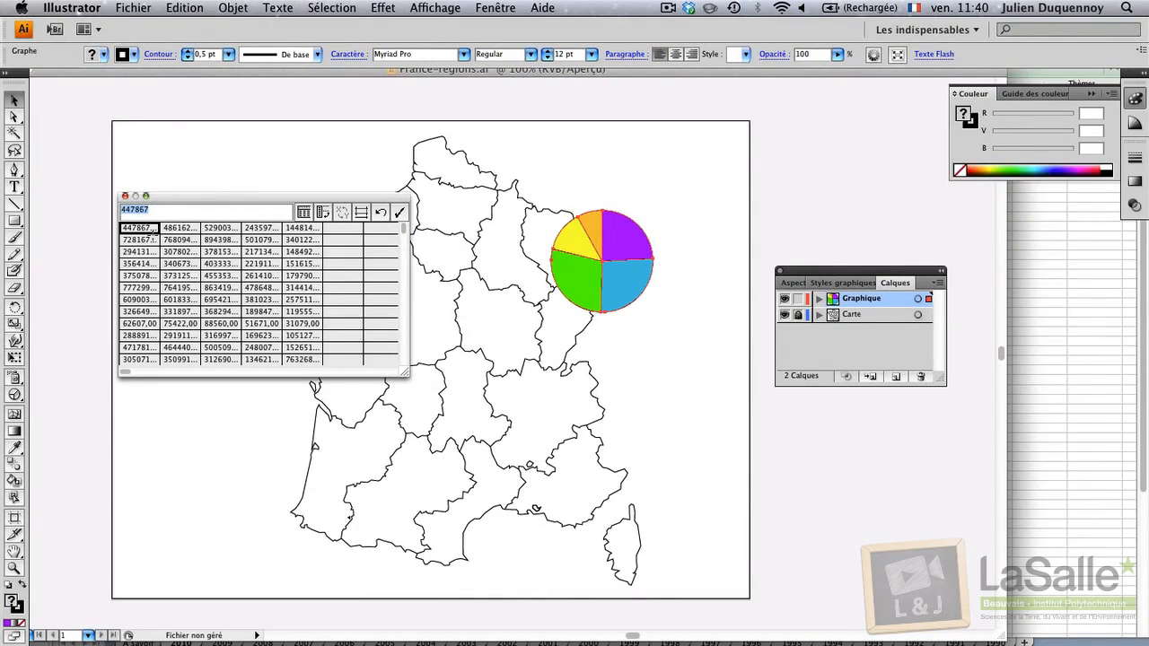
left_click(400, 212)
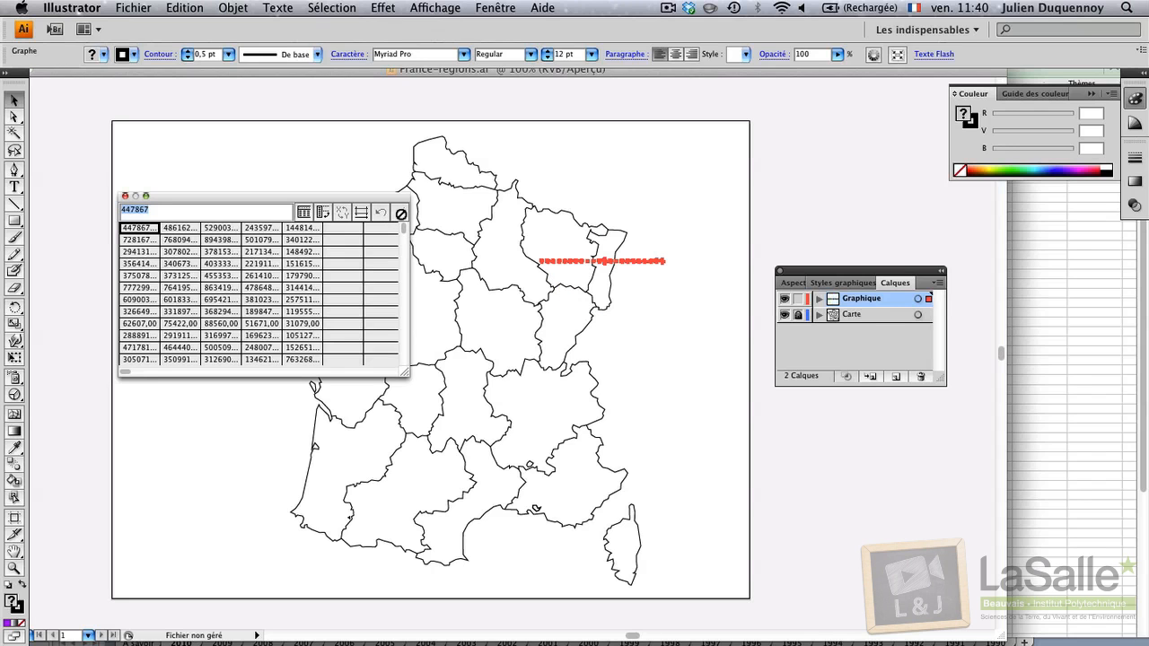
Step: Examine the row of small pie graphs up close and compare their sizes with the regional values in the data window
scroll(622, 269, "up", 3)
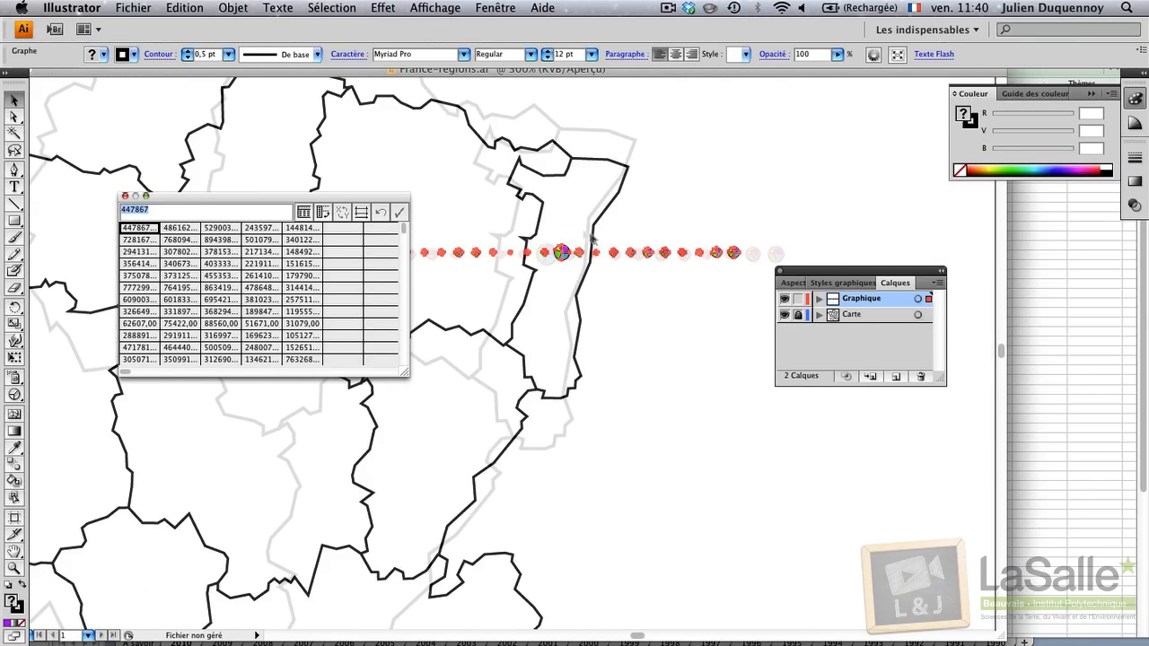
scroll(591, 239, "up", 9)
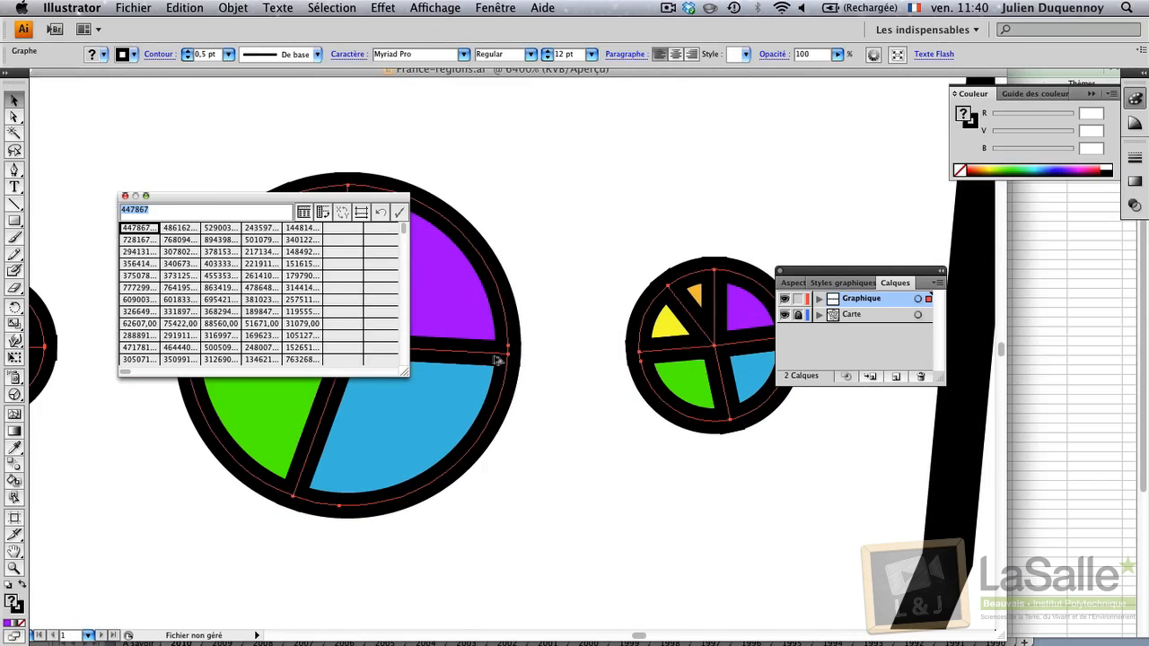
scroll(497, 359, "down", 7)
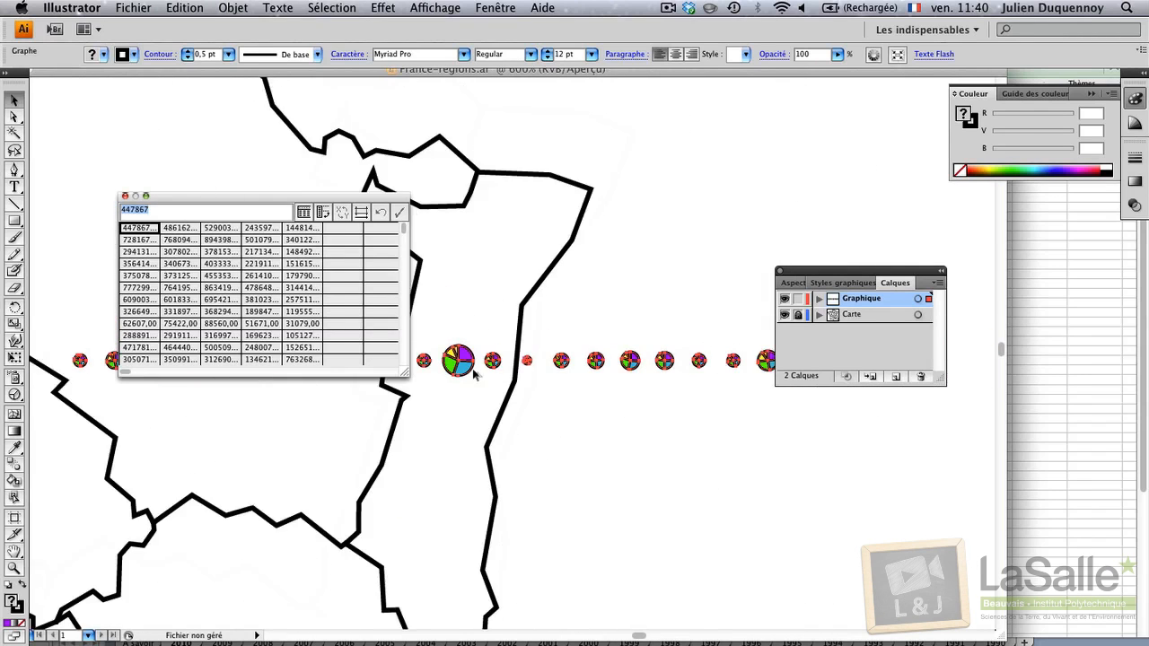
scroll(475, 375, "down", 1)
left_click_drag(190, 201, 241, 171)
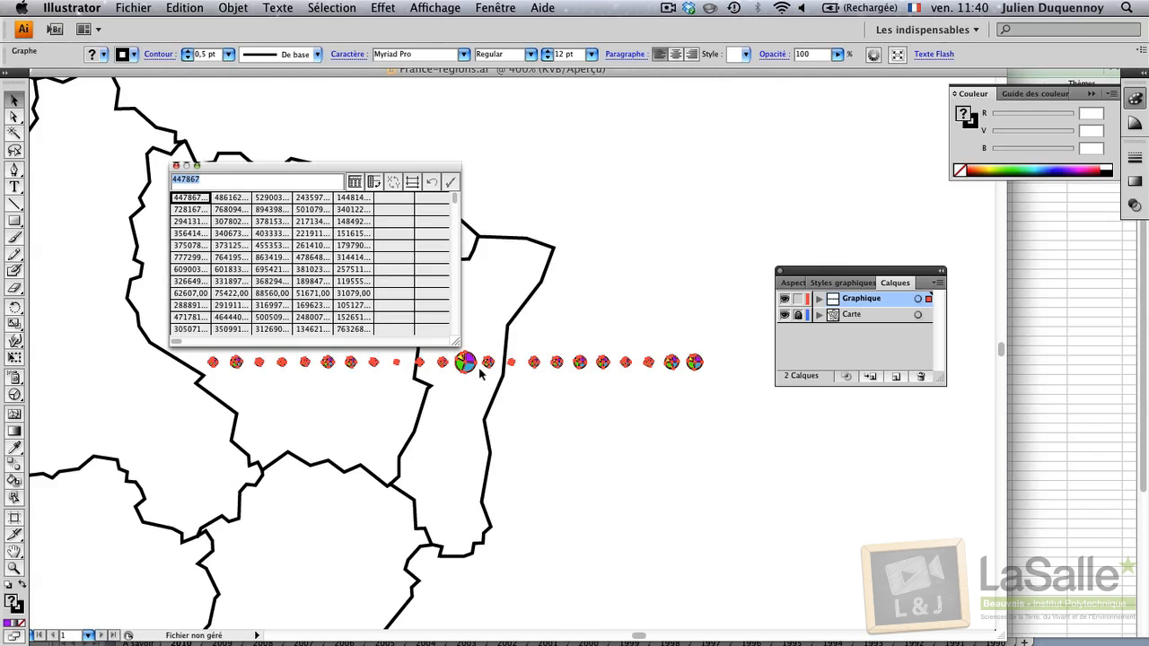
scroll(468, 373, "up", 4)
scroll(443, 350, "up", 1)
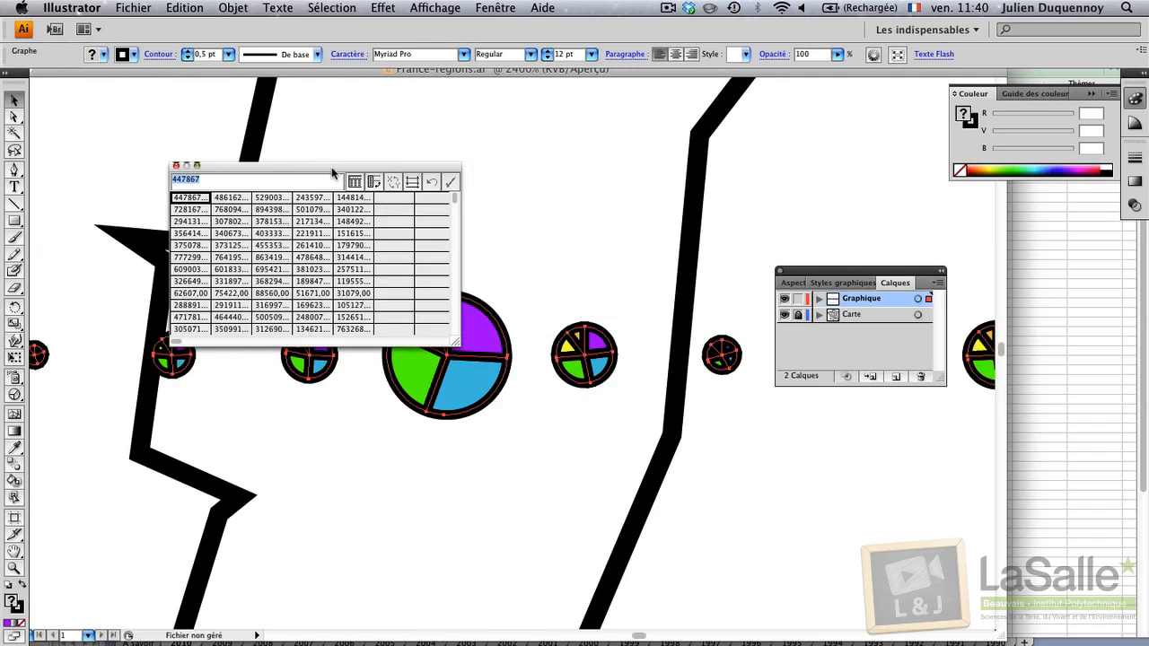
left_click_drag(335, 171, 312, 98)
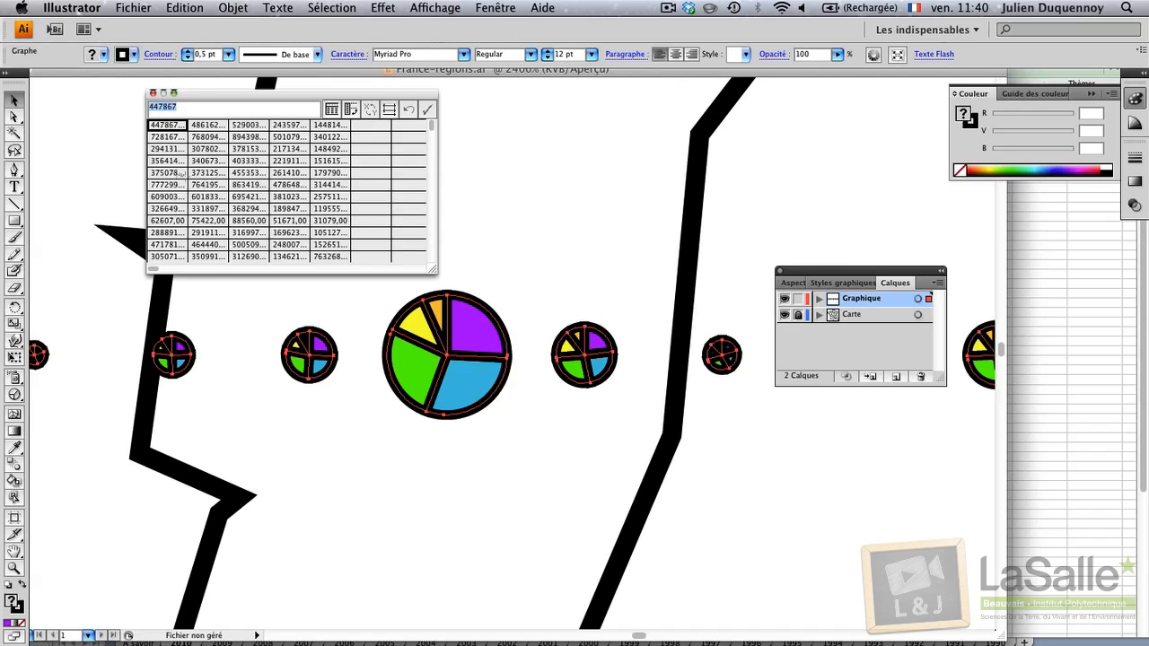
scroll(297, 251, "right", 10)
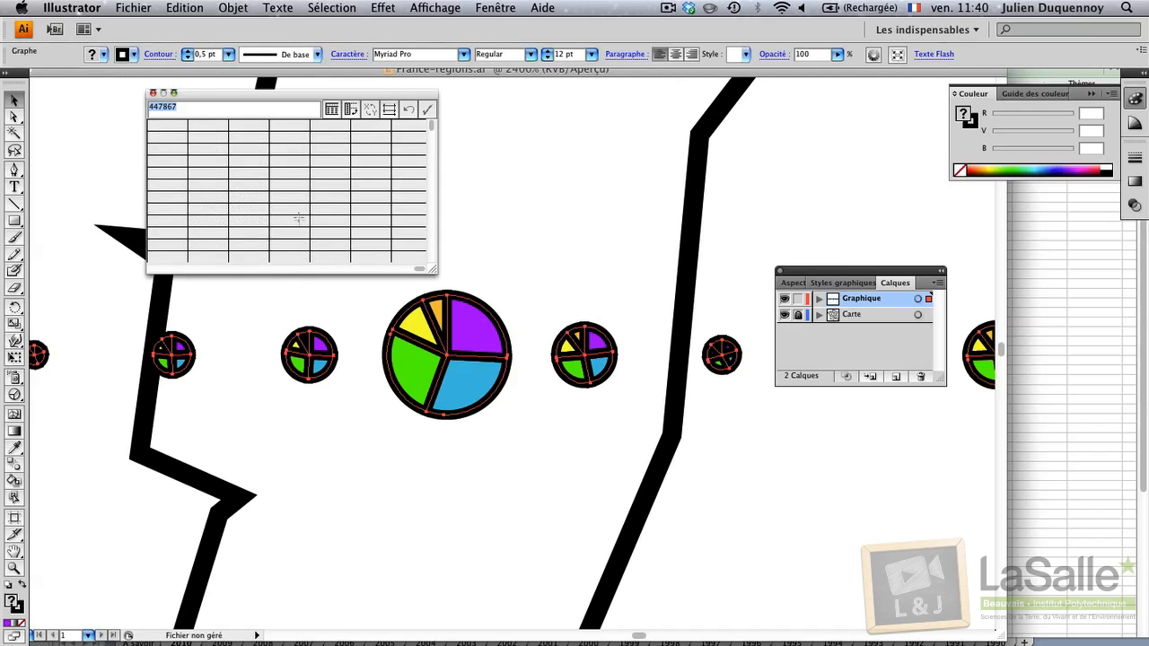
Step: Deselect the row of pie graphs and close the graph data window
left_click(456, 516)
scroll(458, 515, "down", 3)
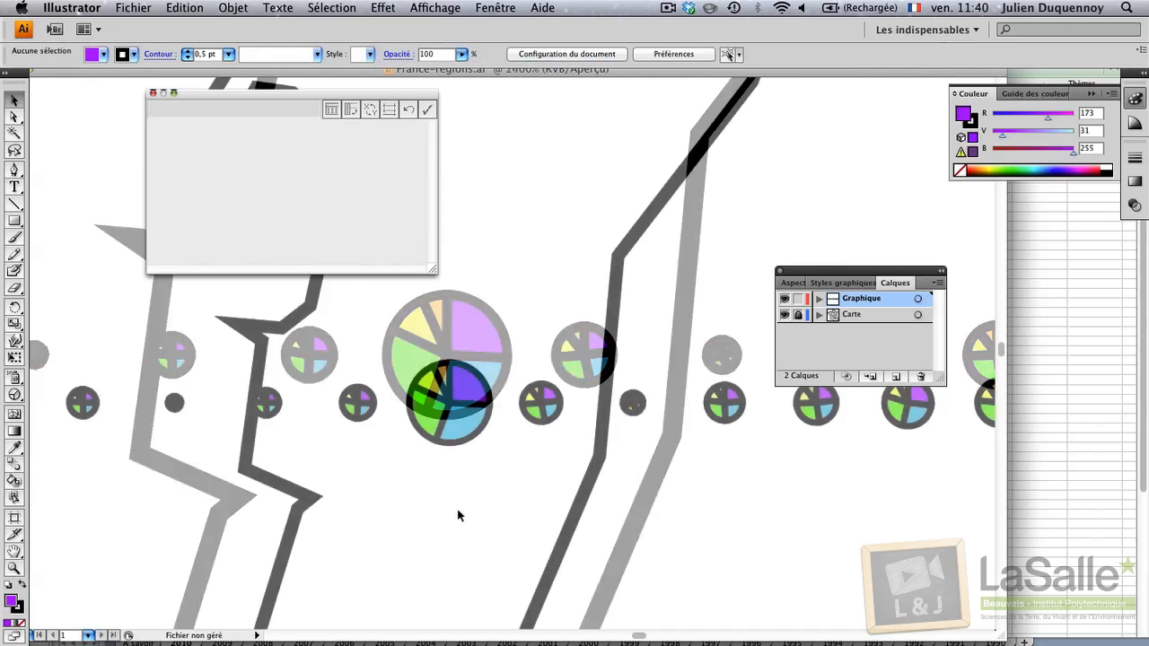
scroll(350, 527, "down", 3)
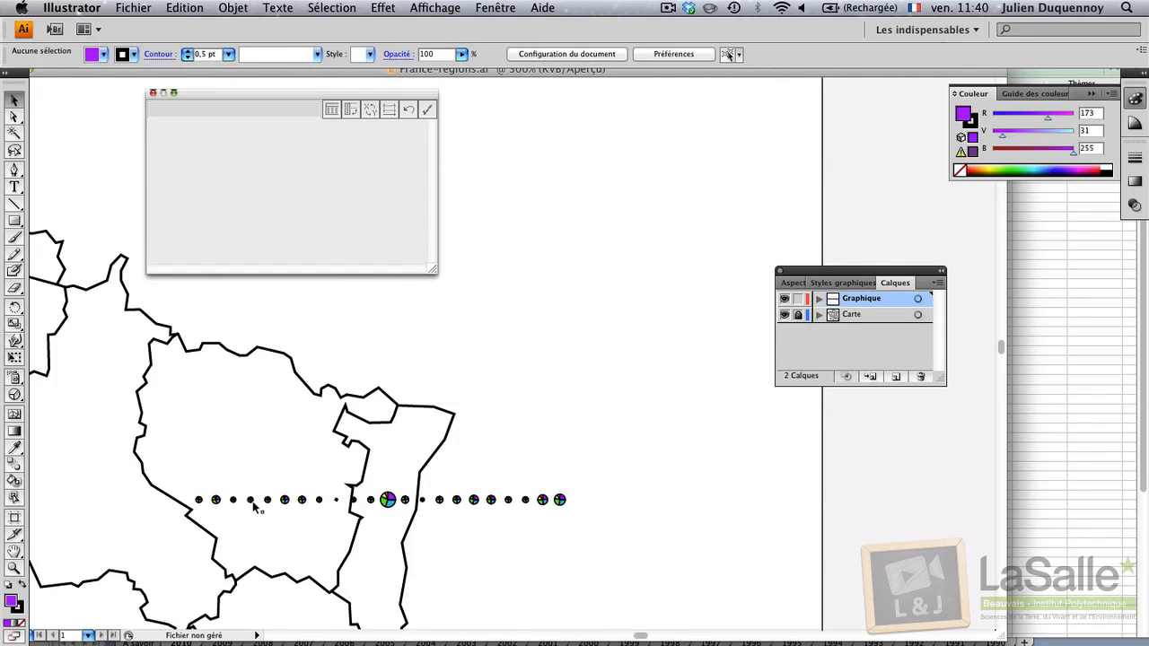
left_click(152, 93)
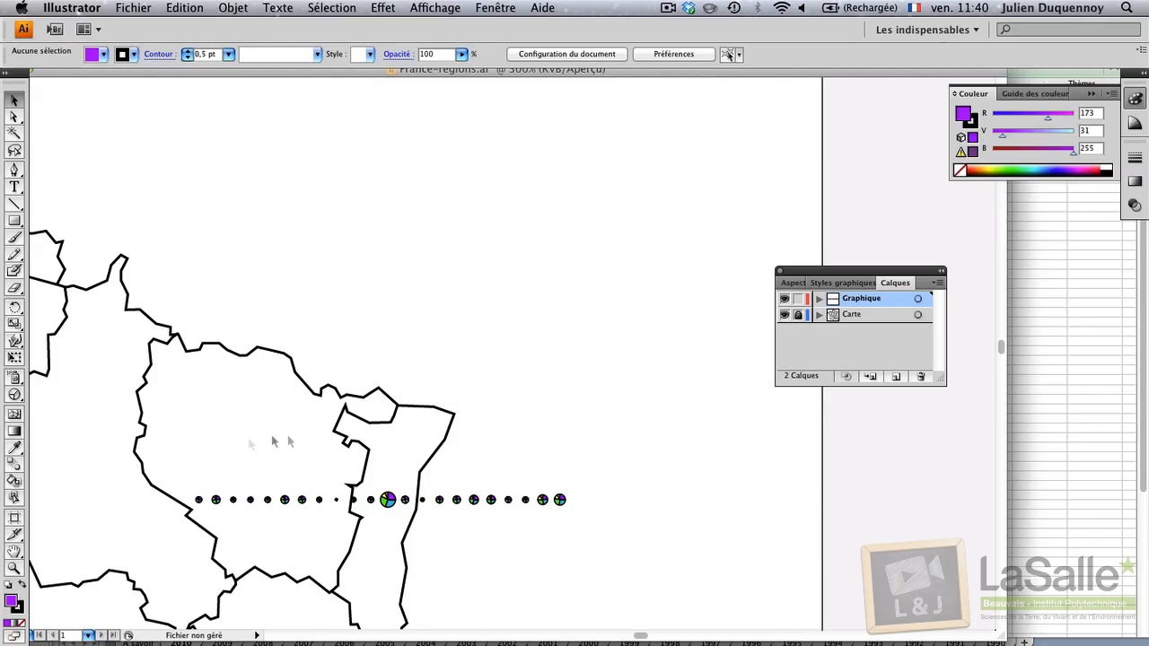
Step: Select the whole row of pie graphs and preview a uniform scaling of 1000%
left_click_drag(162, 469, 593, 538)
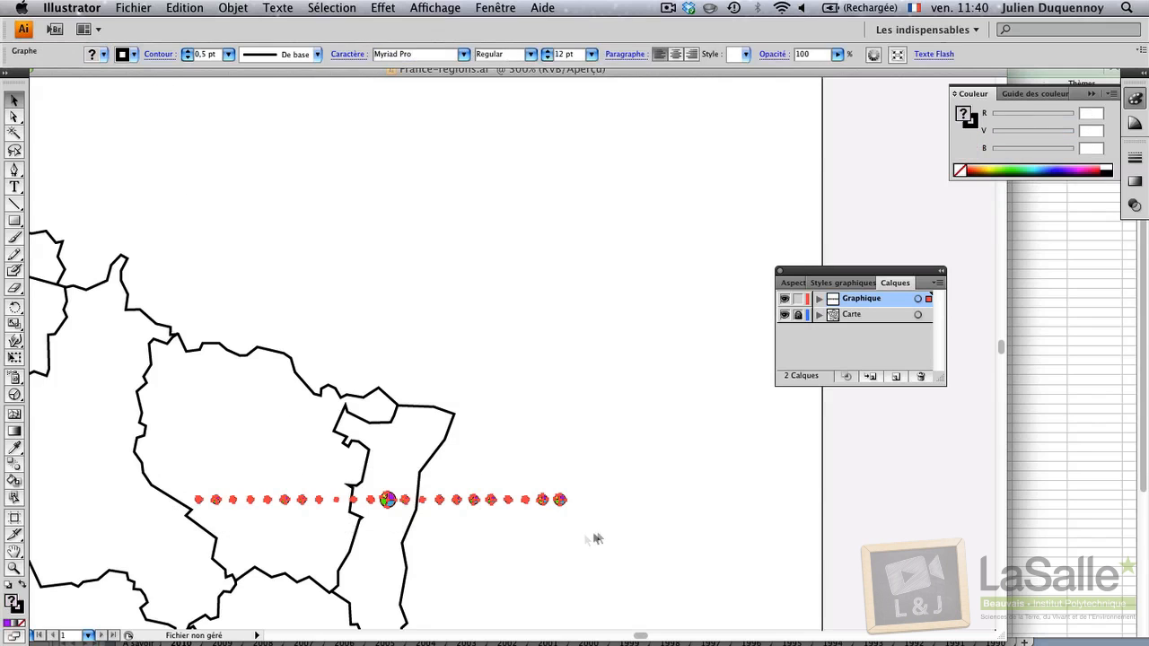
left_click(497, 542)
left_click_drag(600, 474, 190, 534)
scroll(385, 361, "down", 3)
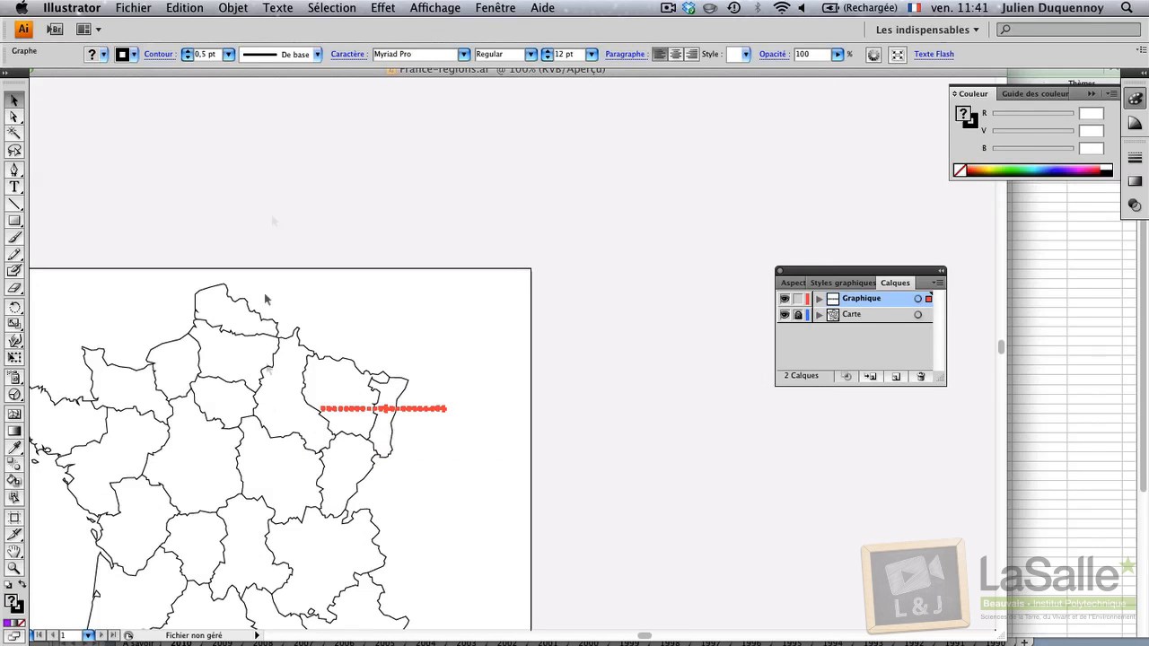
left_click(233, 8)
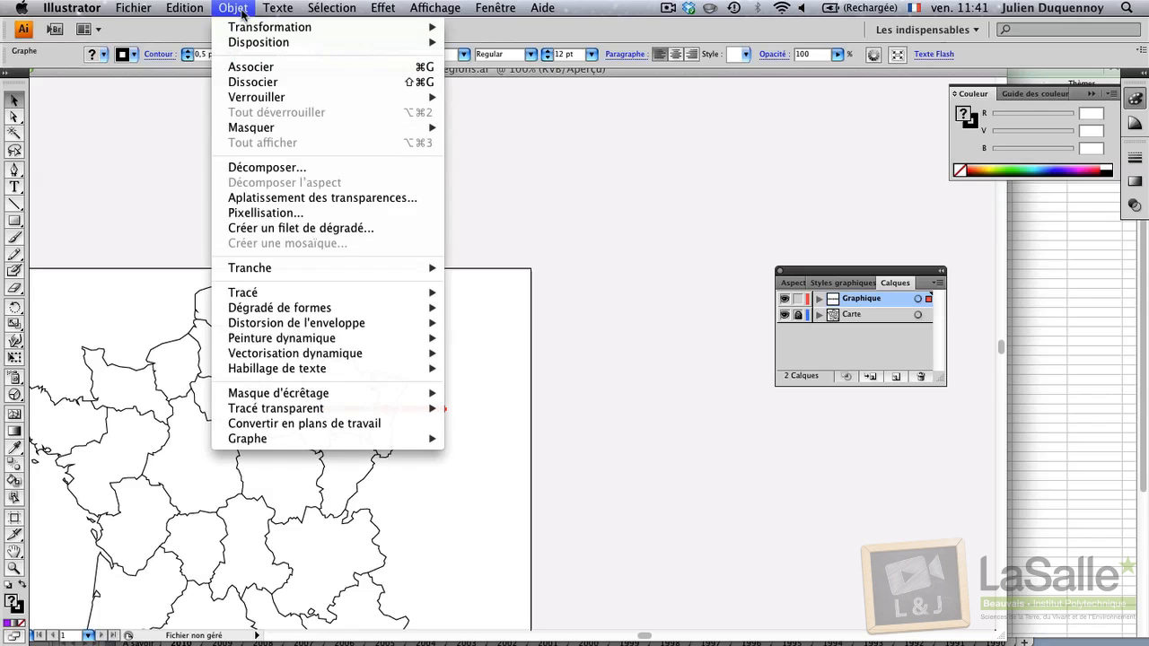
mouse_move(258, 30)
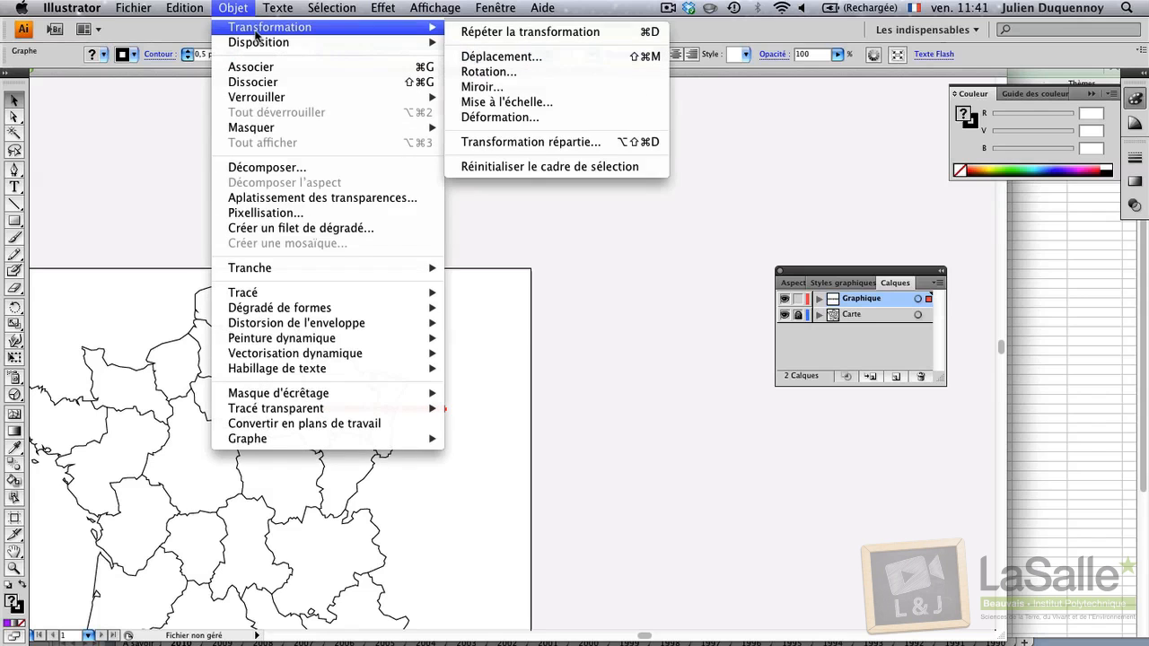
left_click(507, 102)
left_click_drag(503, 158, 477, 79)
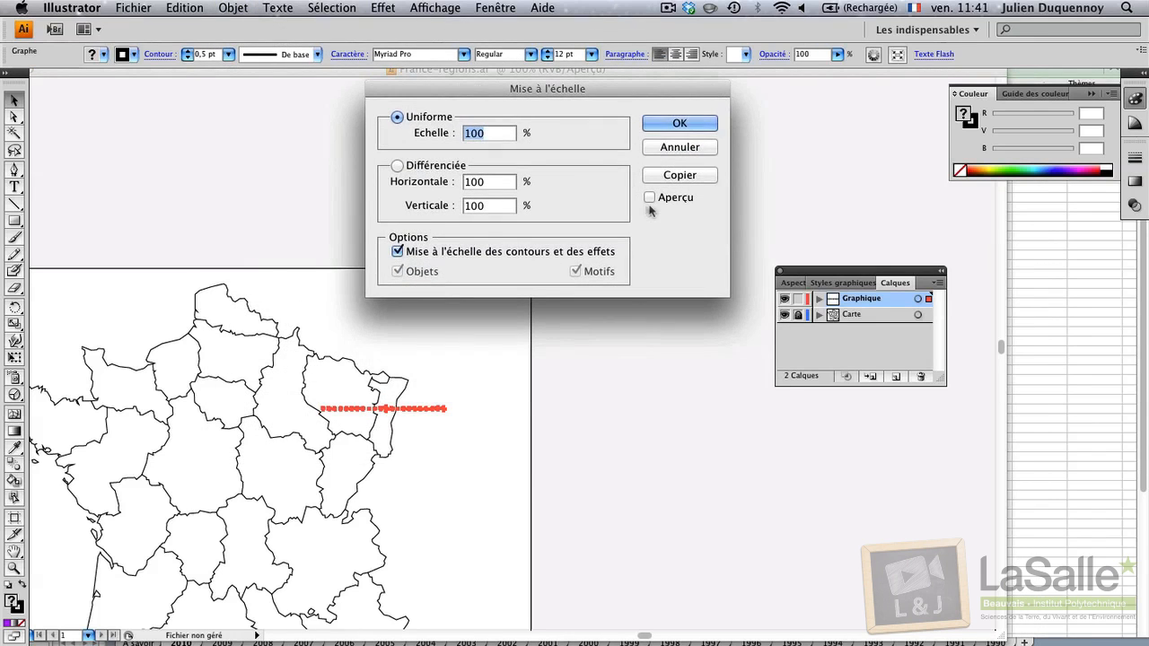
left_click(649, 196)
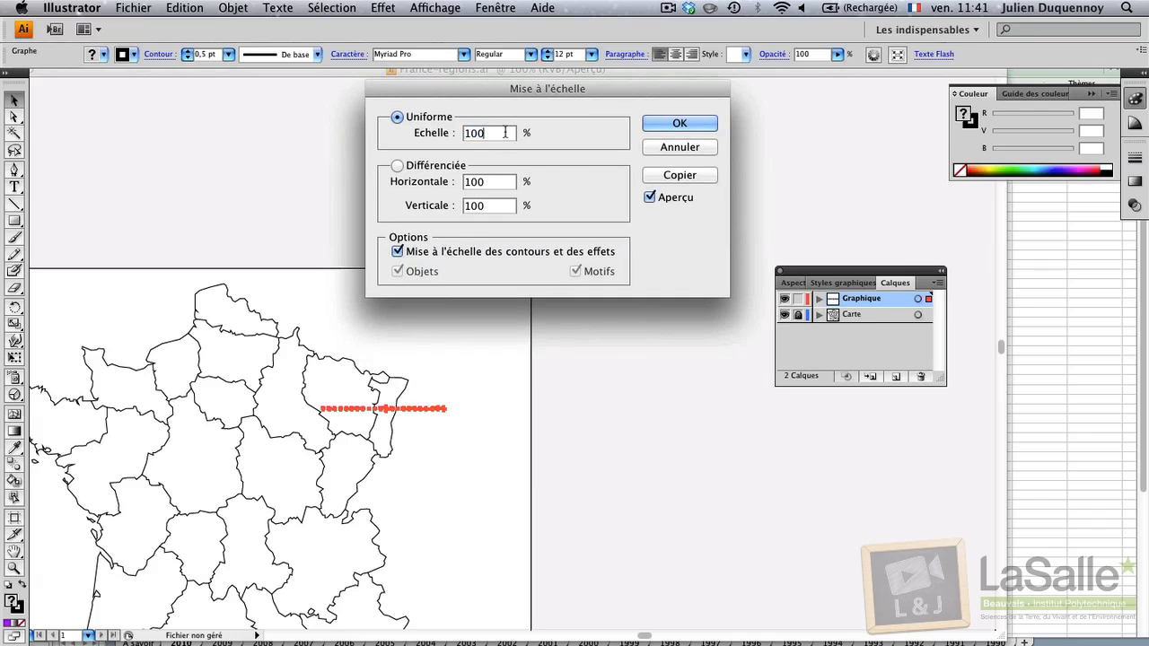
type("0")
left_click(493, 182)
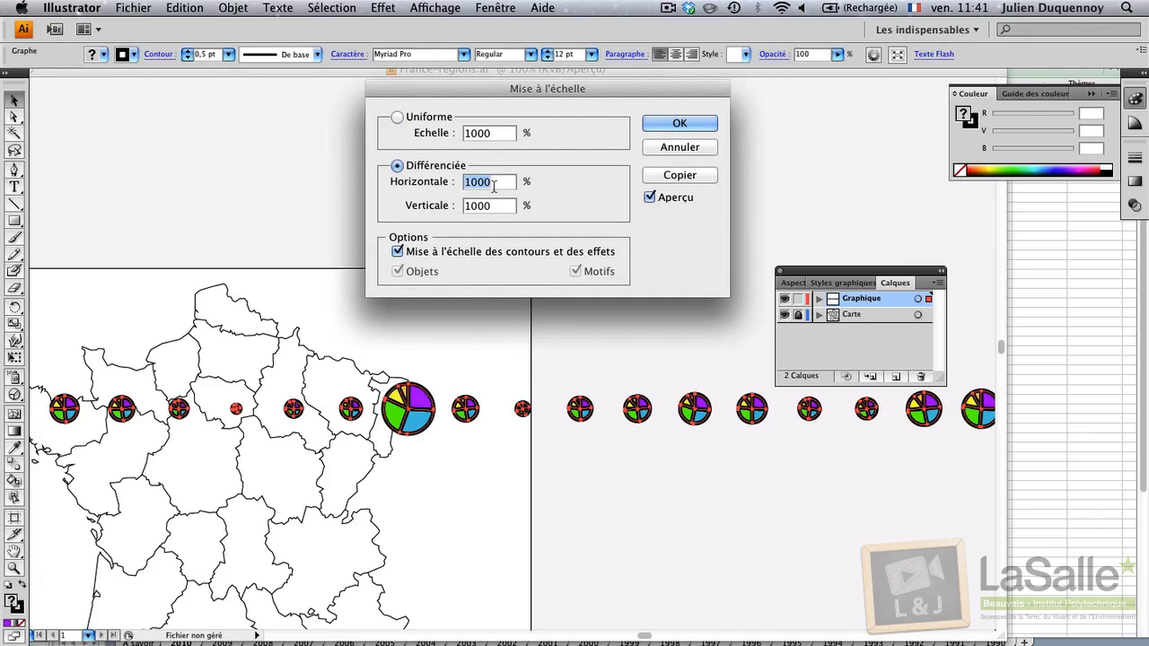
Step: Raise the uniform scale of the pie graphs to 1500% and apply it
left_click(498, 135)
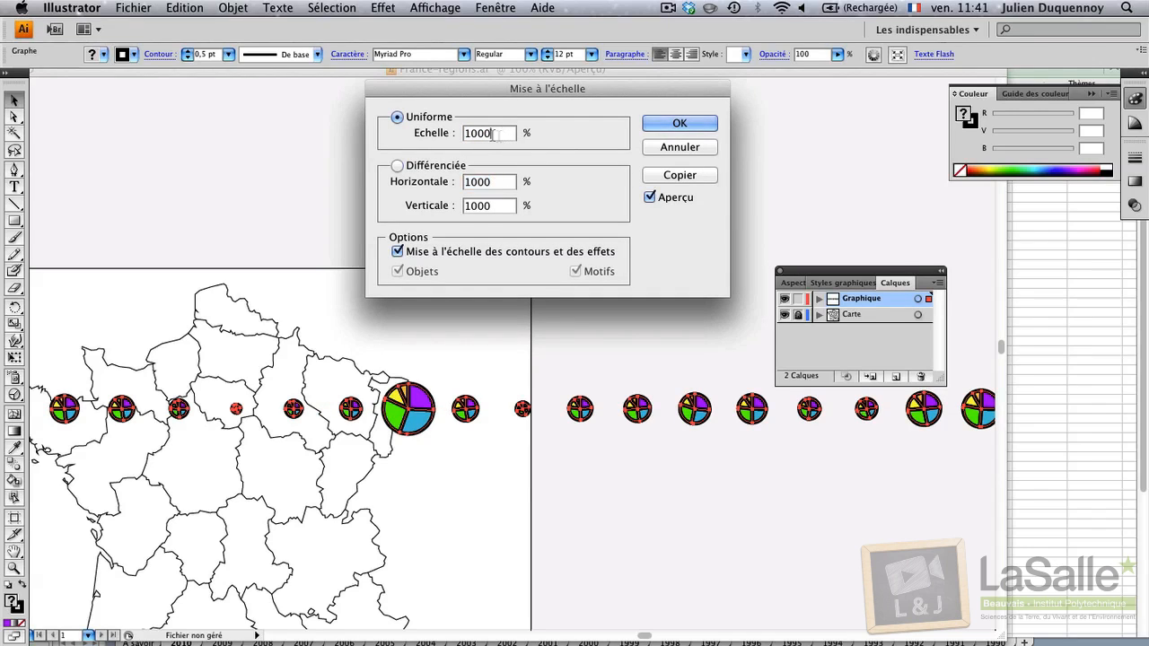
left_click(476, 133)
key("BackSpace")
type("5")
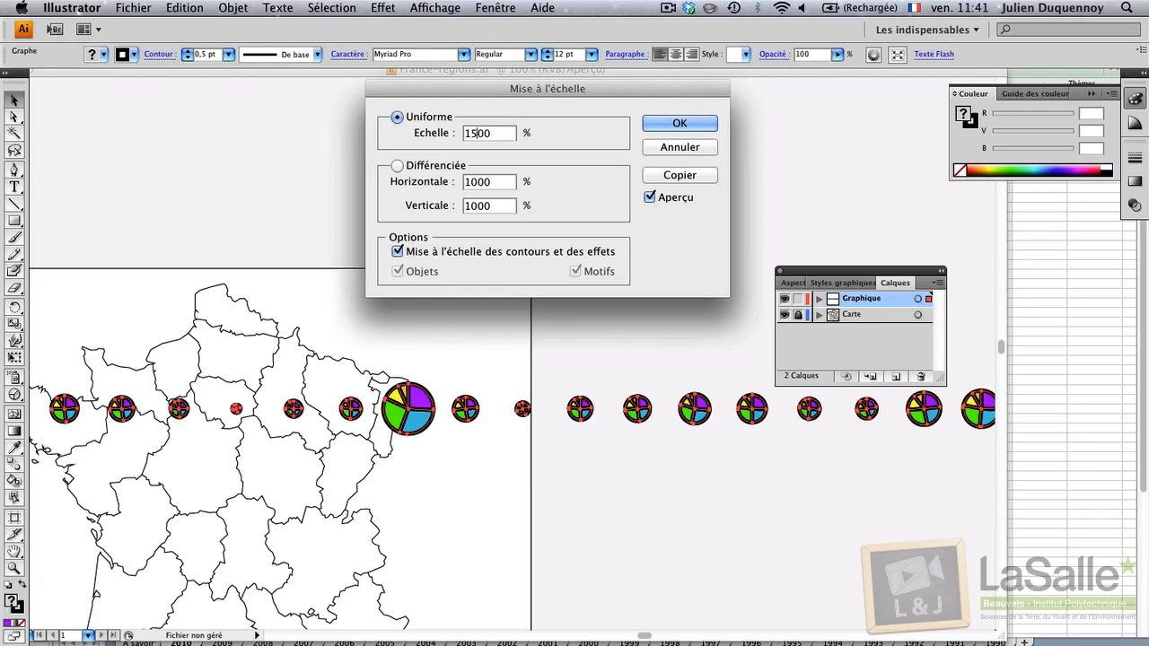
left_click(479, 182)
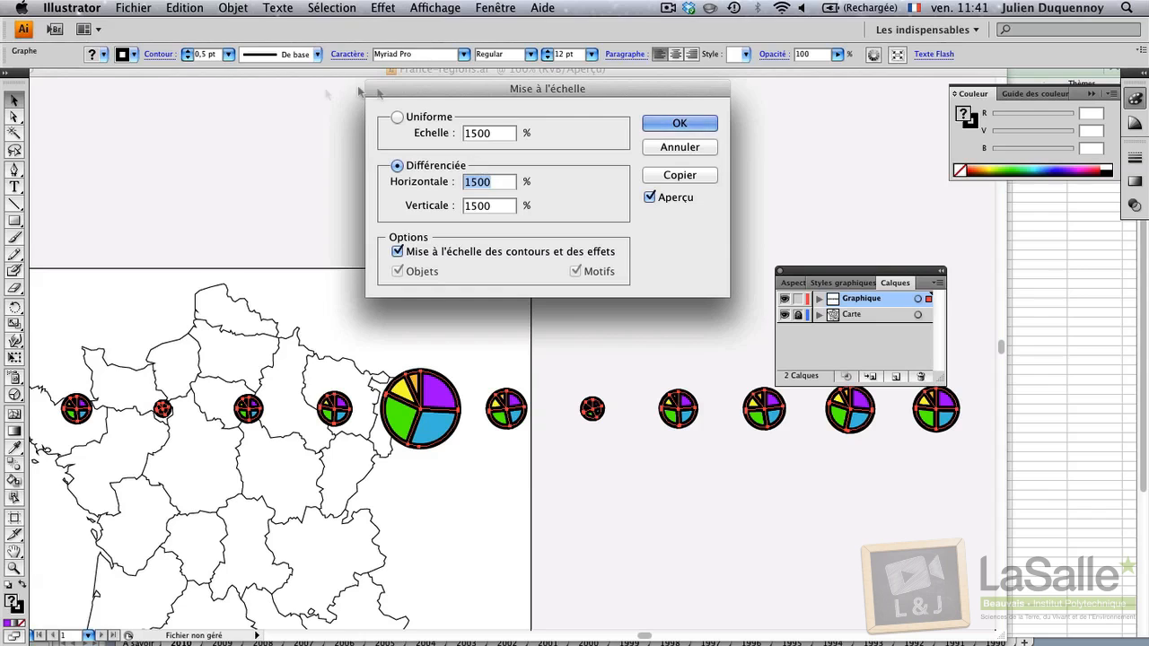
left_click(680, 124)
Step: Set the stroke weight of the scaled pie graphs to 1 pt and deselect them
left_click(228, 55)
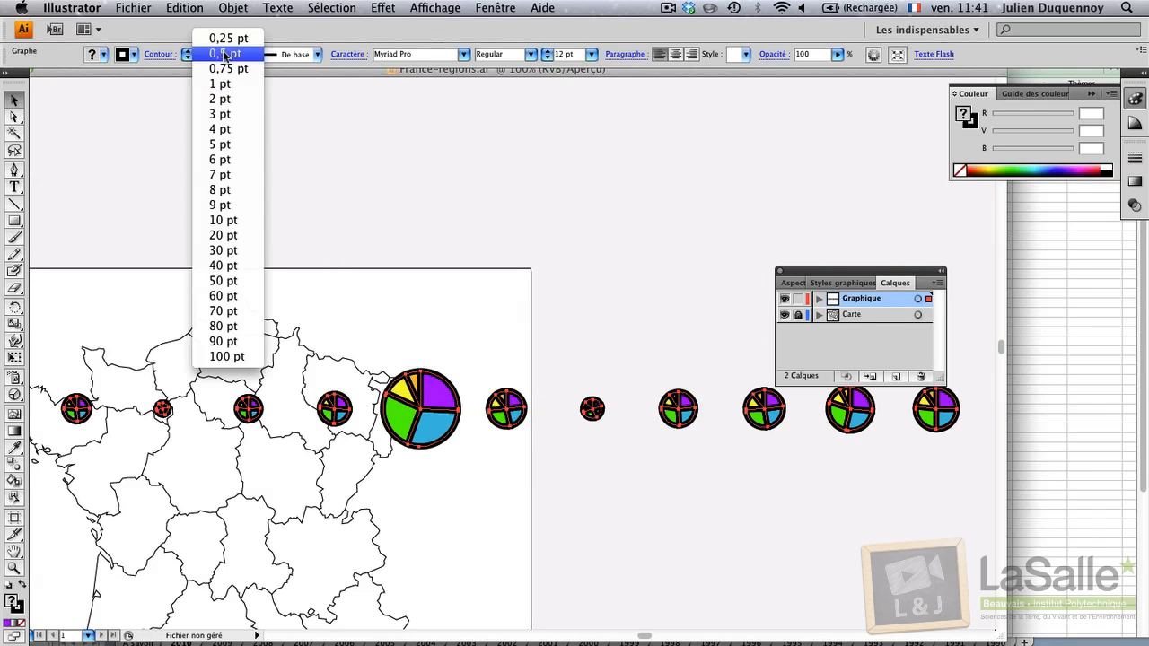
left_click(227, 54)
left_click(227, 54)
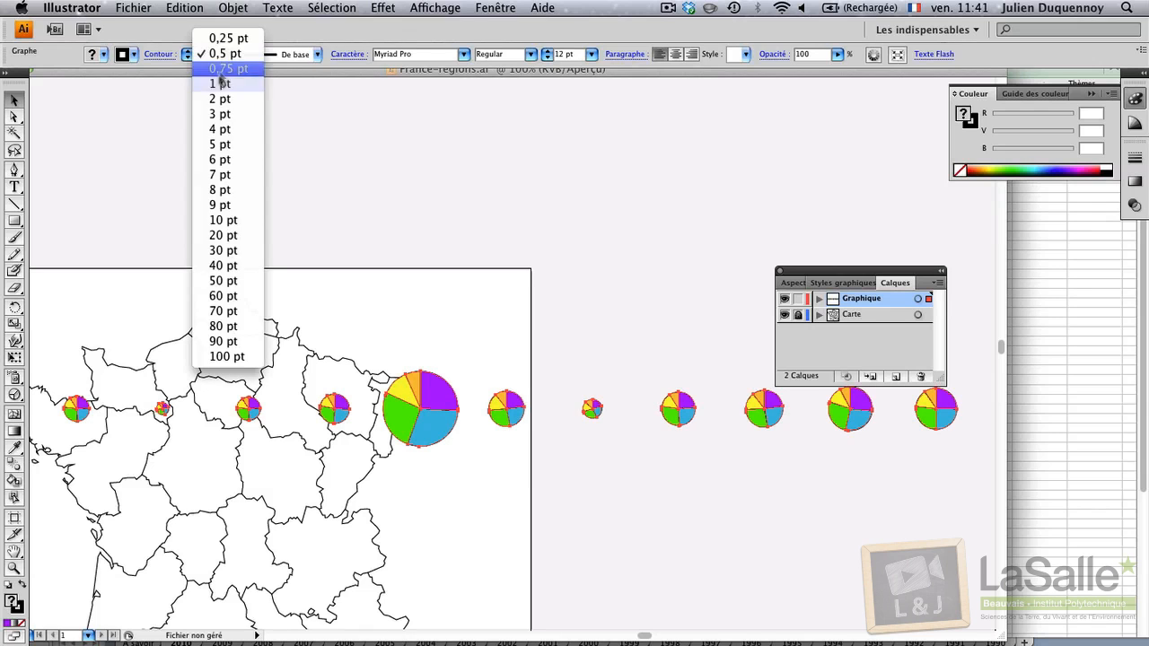
left_click(217, 83)
left_click(342, 208)
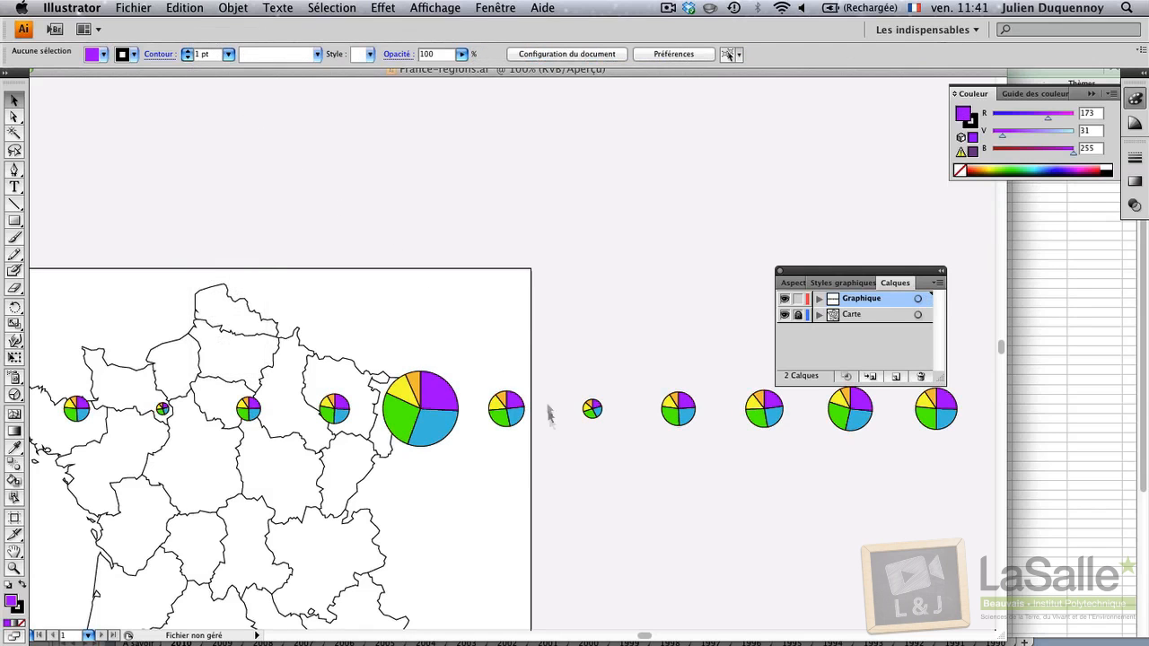
Step: View the full row of pies with the map, switch to Excel and check the order of the regions in column A
scroll(455, 455, "down", 2)
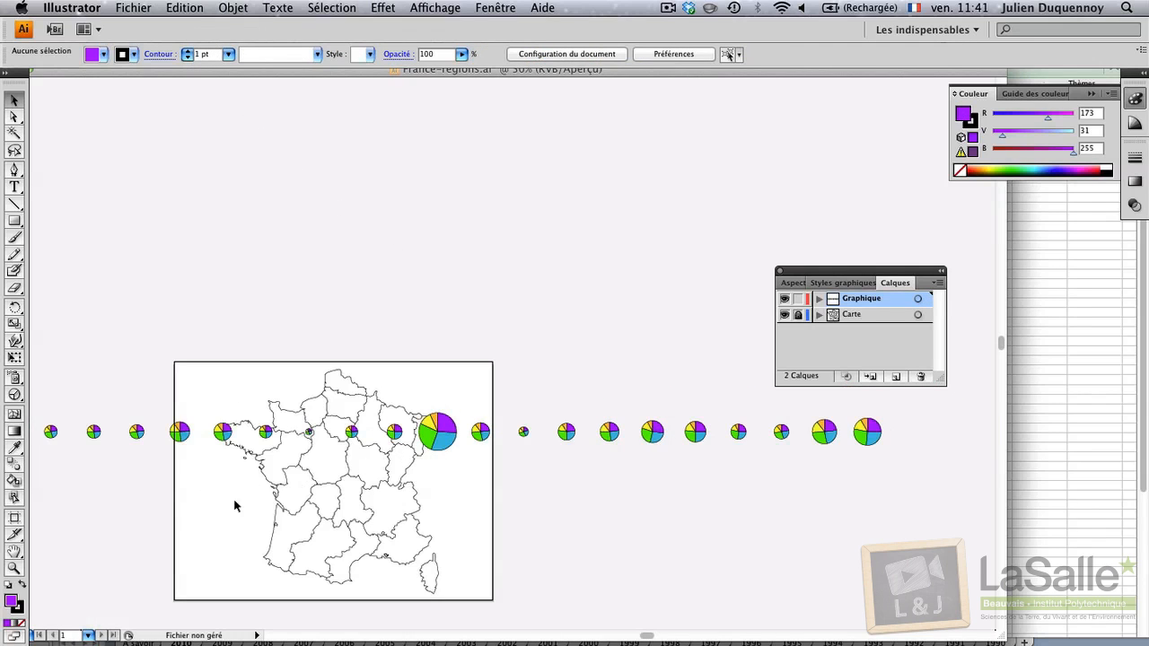
scroll(229, 499, "down", 1)
scroll(229, 499, "up", 1)
scroll(224, 502, "down", 1)
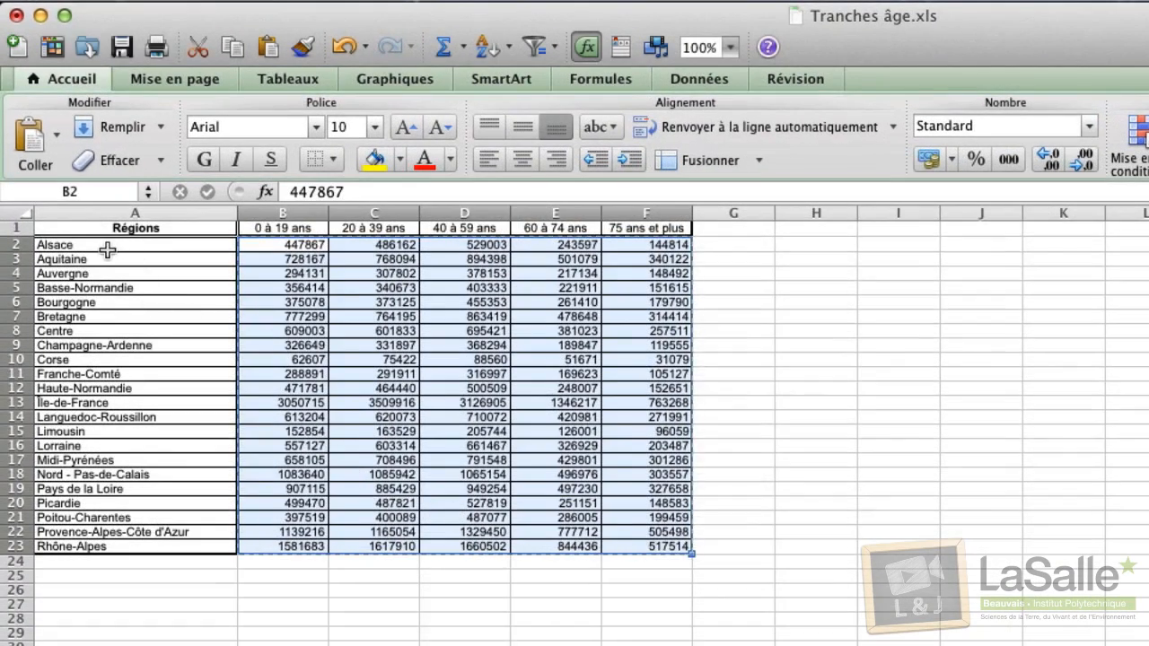
left_click(108, 250)
key("Down")
key("Down")
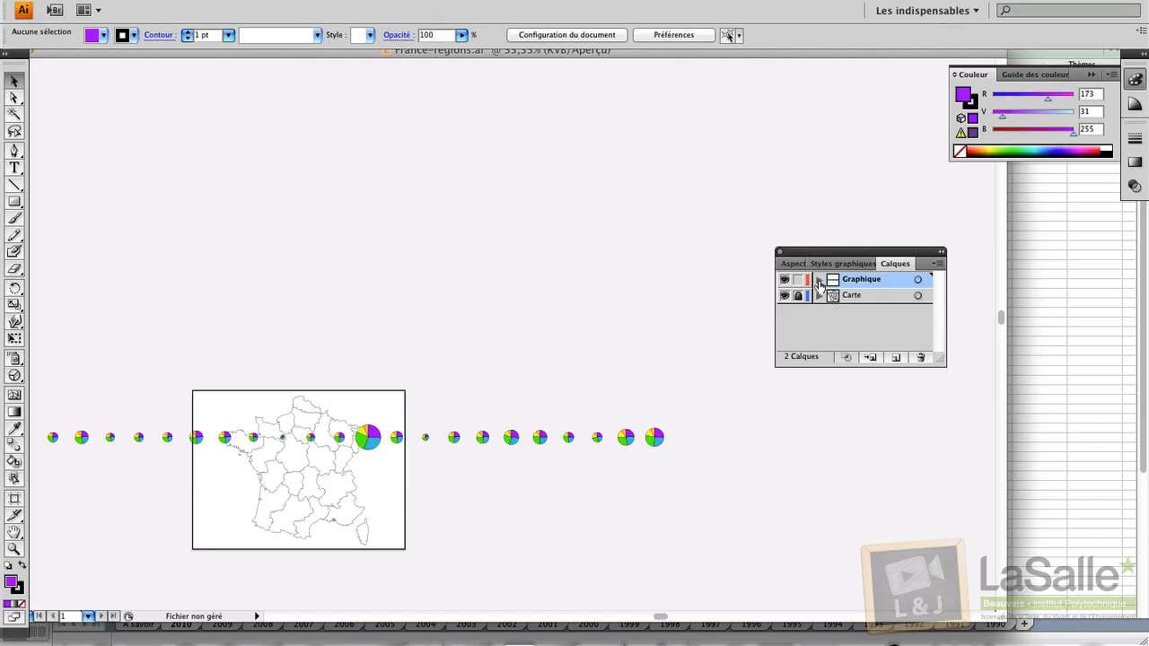
Step: In Illustrator, move the whole row of pie graphs above the map artboard and highlight the graph object inside the Graphique layer
left_click(655, 437)
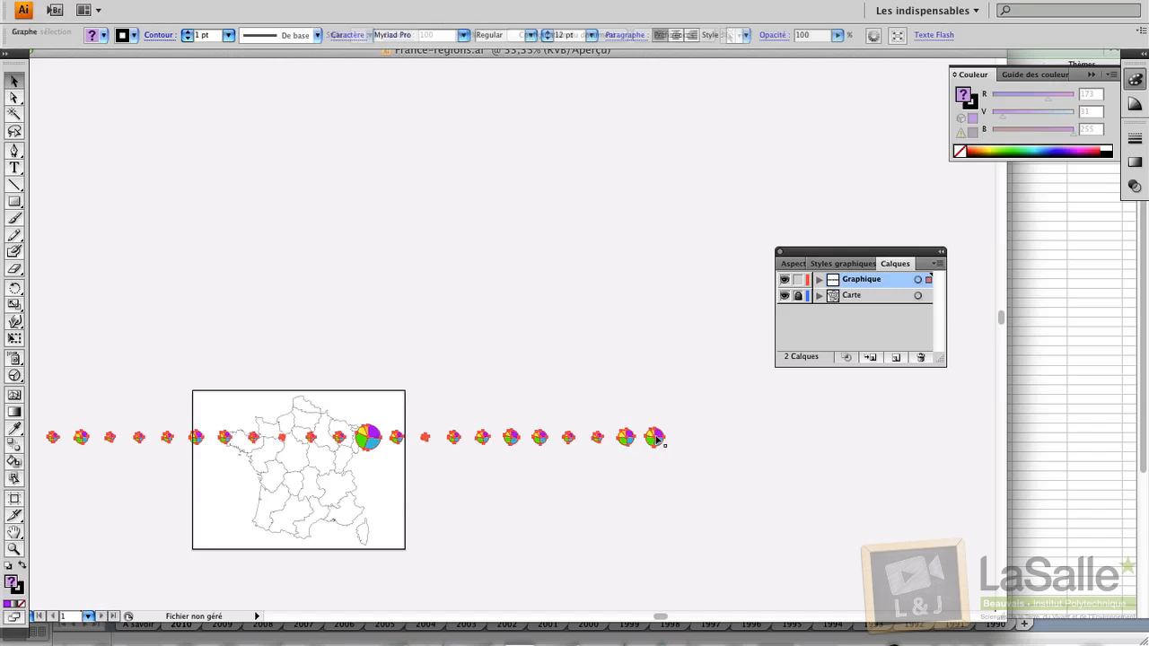
left_click_drag(511, 437, 511, 341)
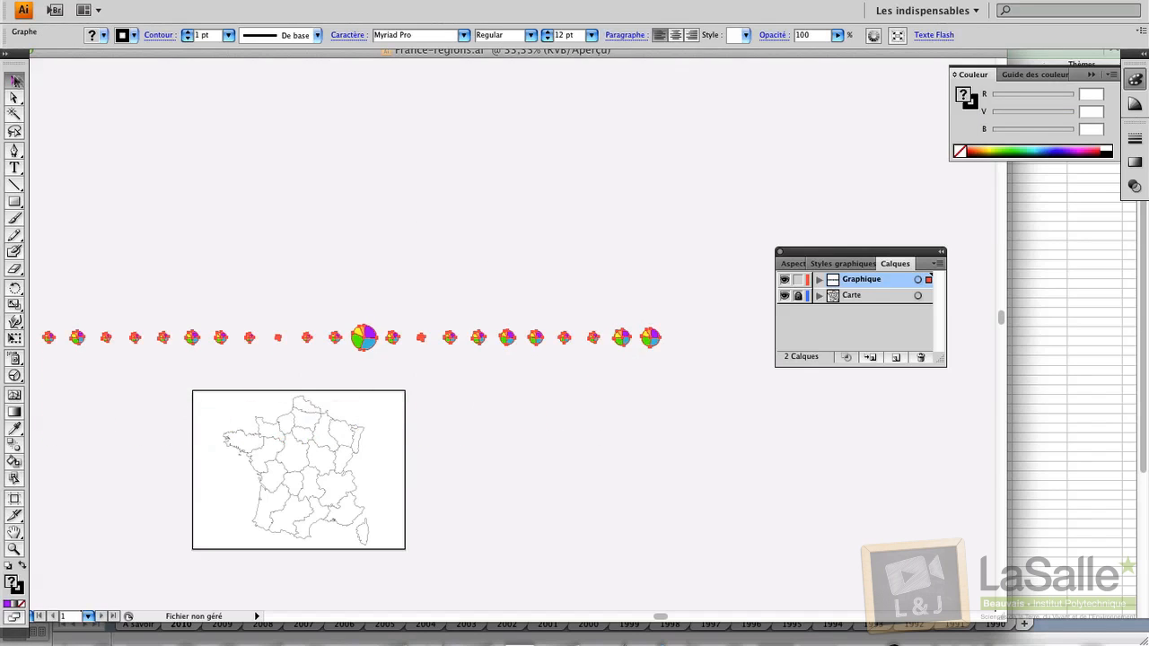
left_click(799, 295)
left_click(818, 279)
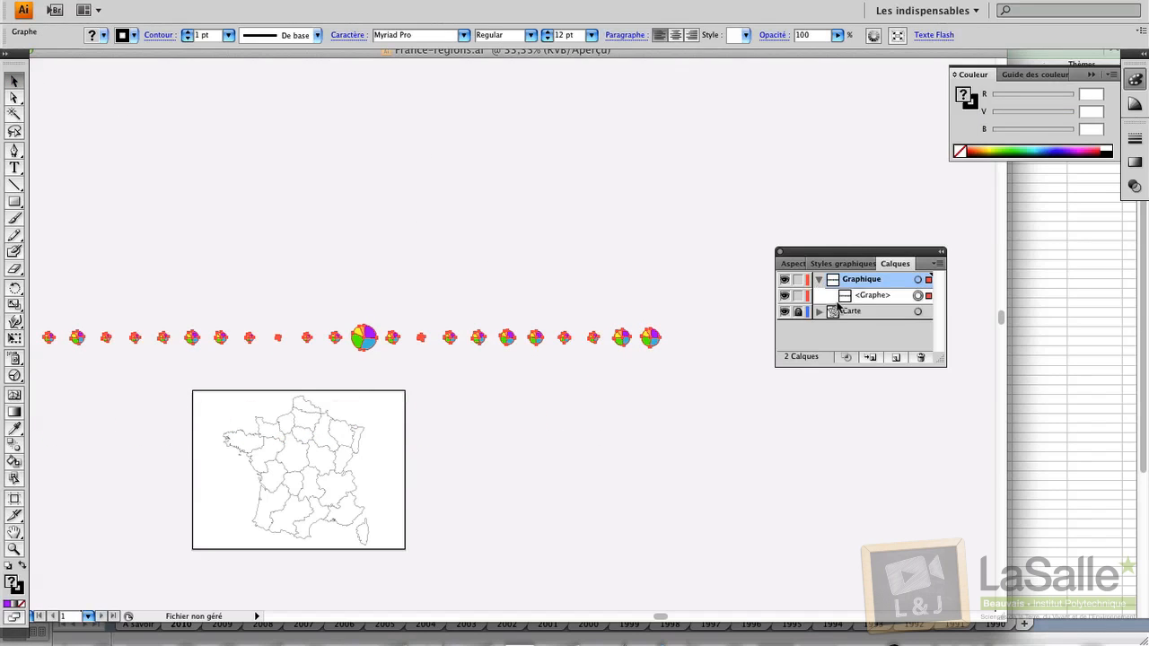
left_click(865, 298)
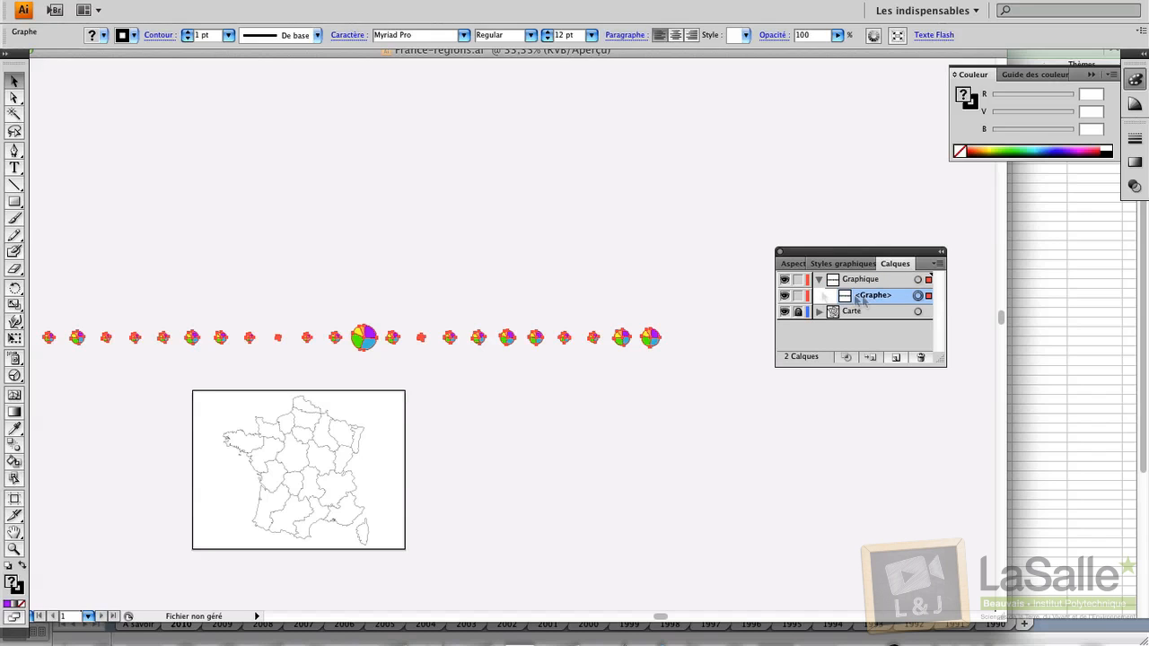
Step: Directly select only the first pie of the row and place it on the Alsace region of the map
left_click(13, 97)
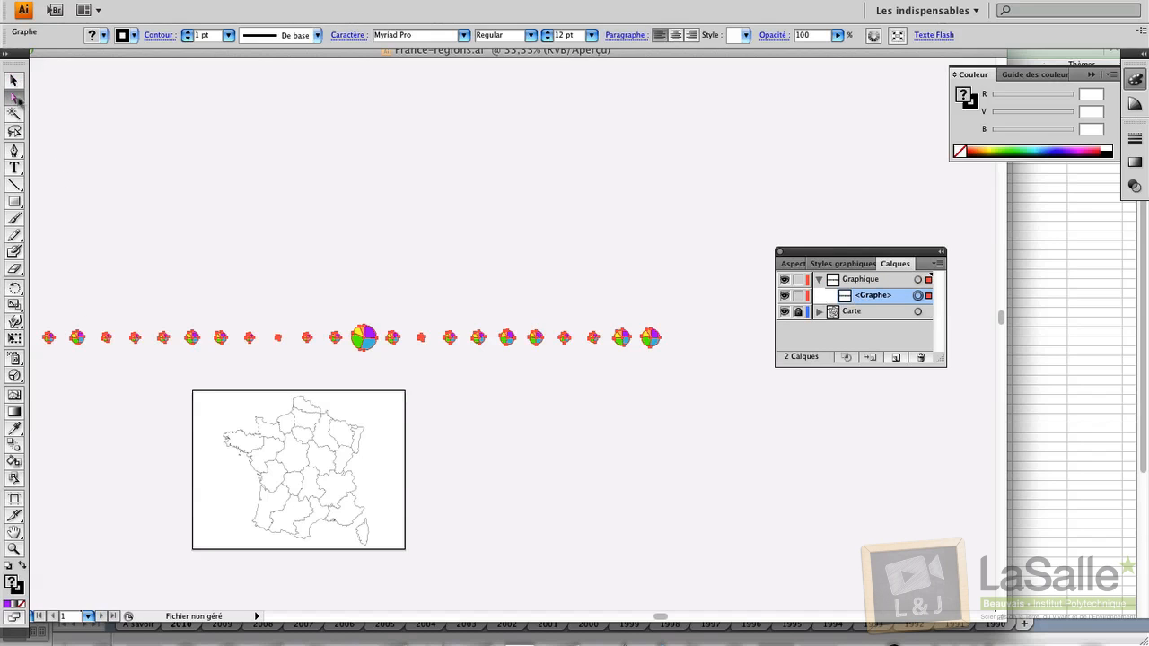
left_click_drag(59, 323, 37, 363)
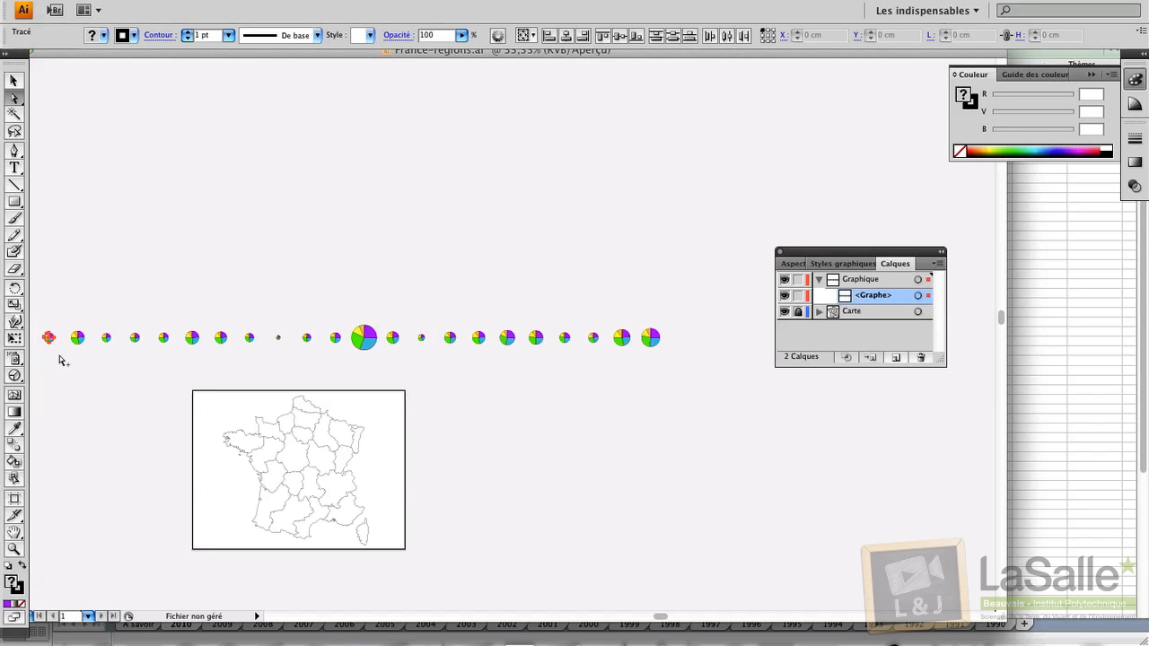
scroll(55, 361, "down", 1)
scroll(54, 351, "up", 1)
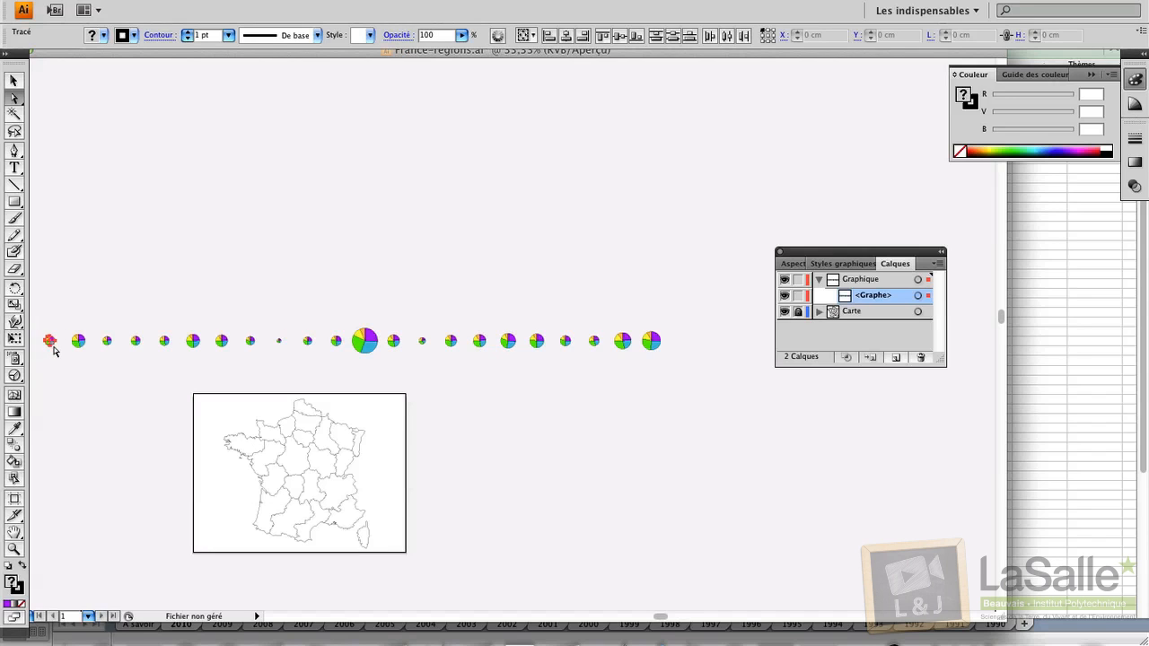
left_click_drag(53, 346, 360, 446)
left_click(386, 493)
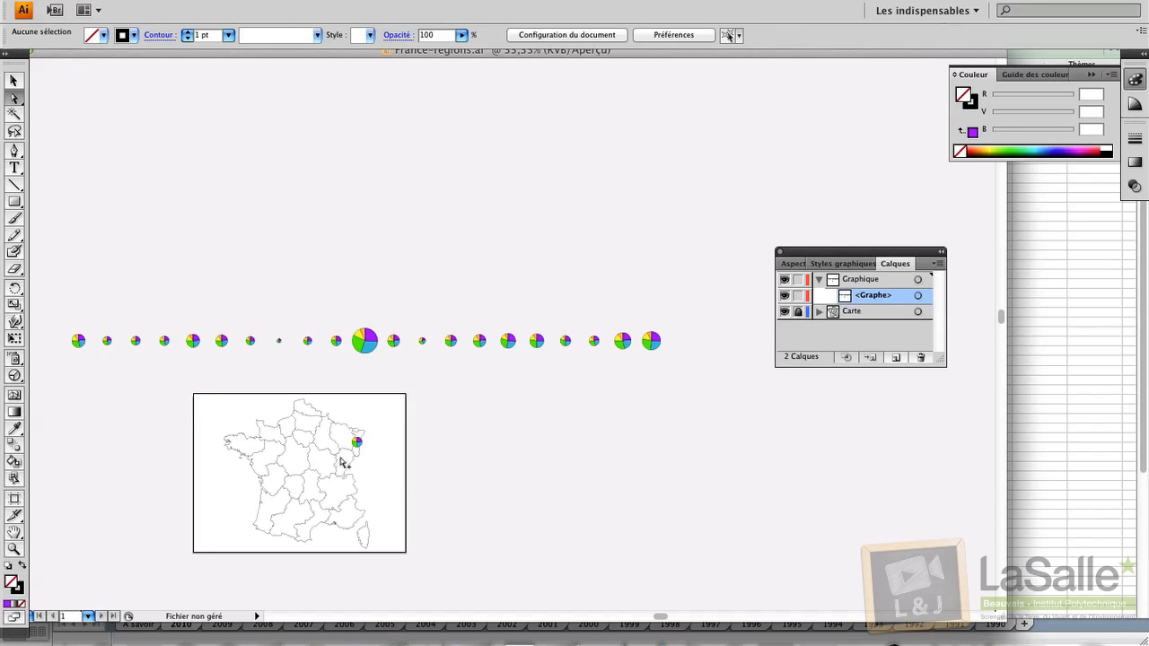
Step: Place the next two pies of the row on the Aquitaine and Auvergne regions of the map
left_click_drag(95, 325, 275, 514)
left_click(156, 376)
left_click_drag(115, 330, 313, 492)
left_click(387, 480)
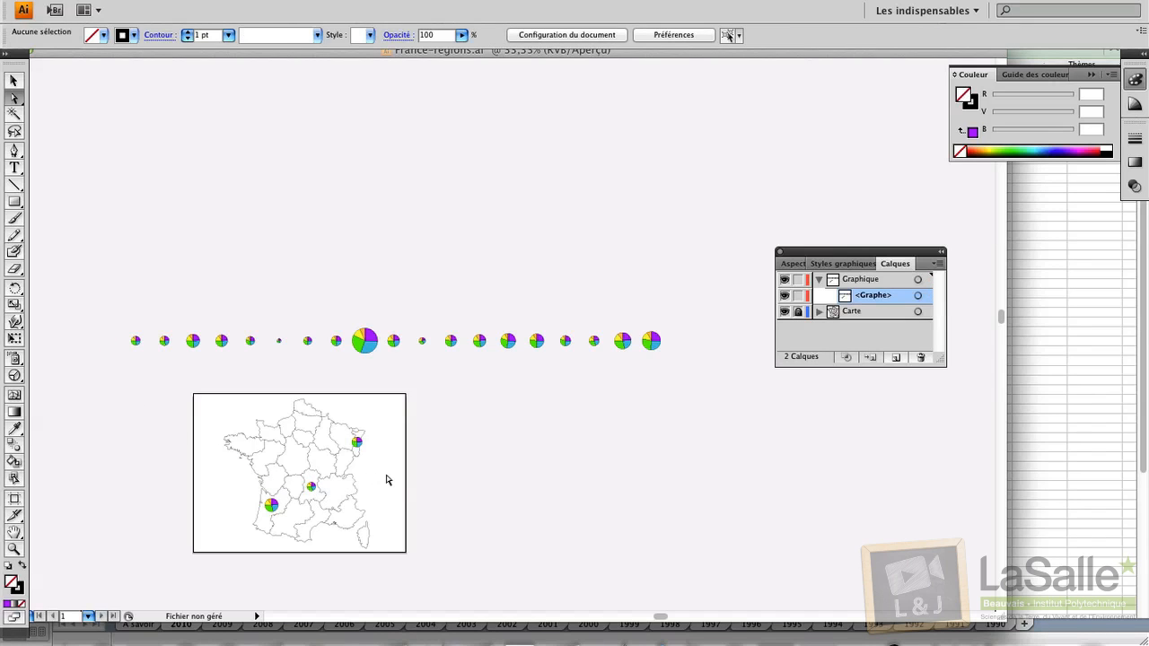